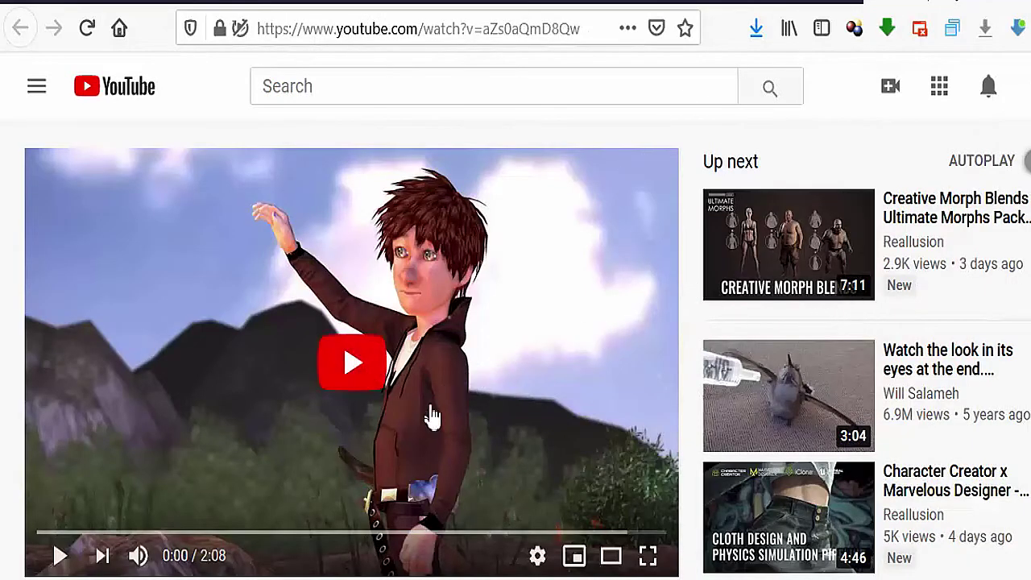
Step: Play the character promo video from the start, lower its volume to less than half, and pause it at 0:28
left_click(367, 369)
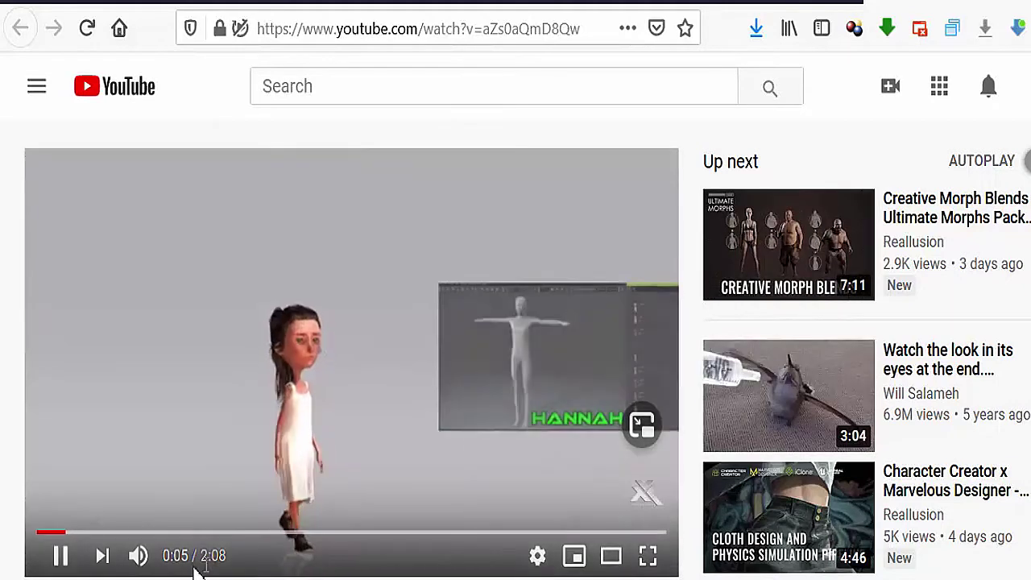
mouse_move(138, 558)
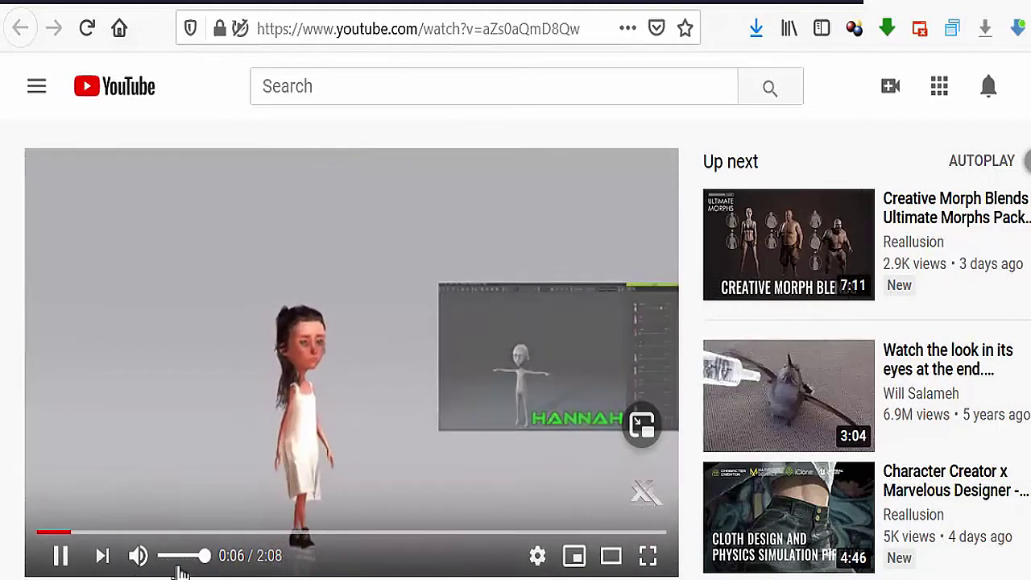
left_click_drag(191, 566, 175, 568)
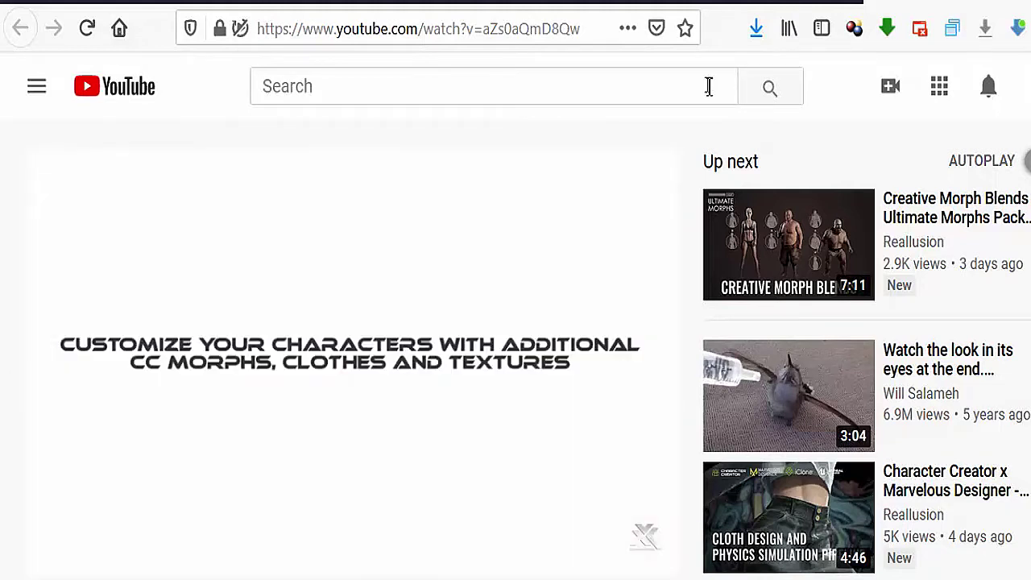
mouse_move(560, 432)
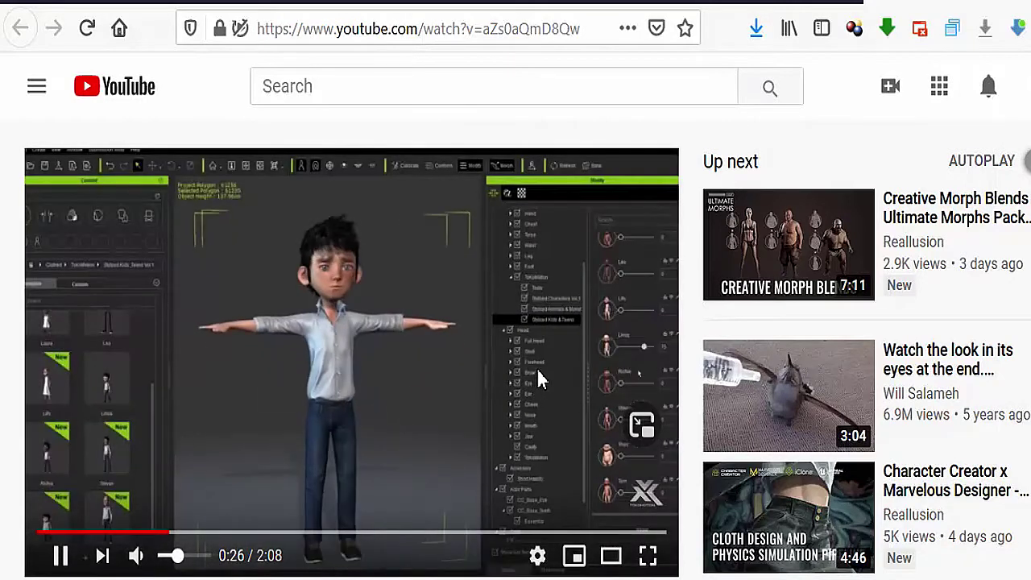
key("space")
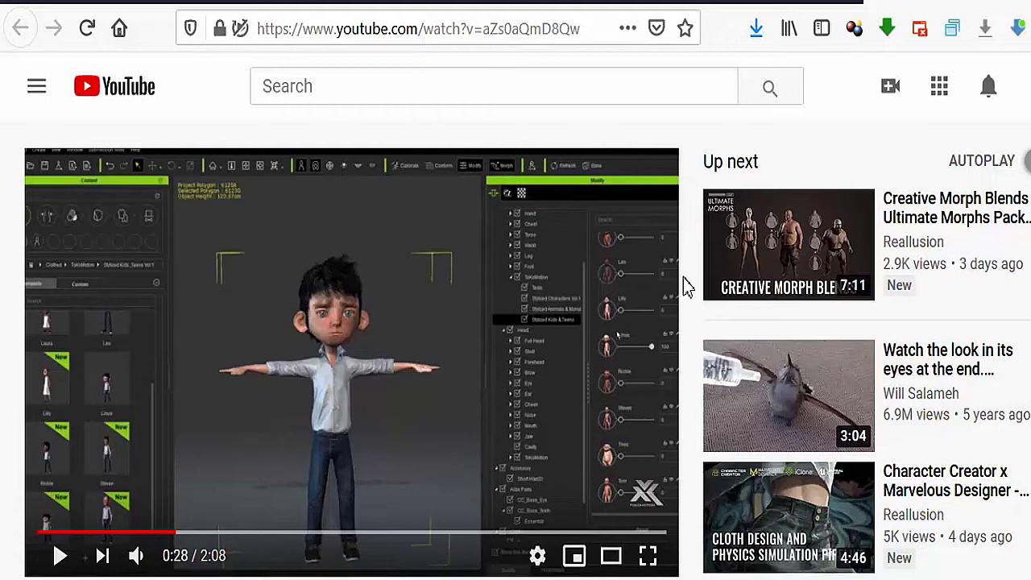
Step: Resume the promo video muted, skip ahead through the clothing and skin parts, and pause it at 1:30
left_click(428, 352)
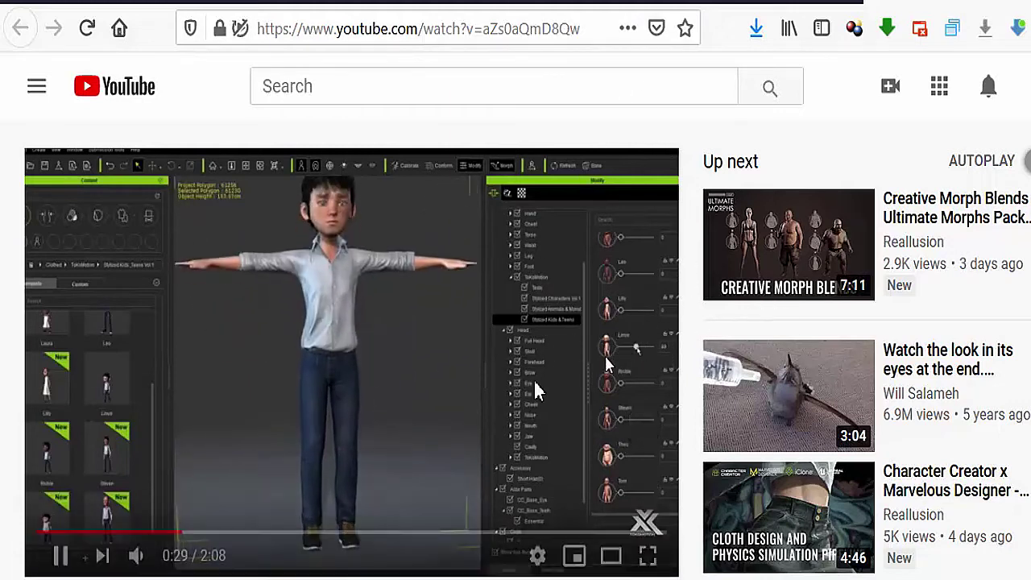
left_click(133, 555)
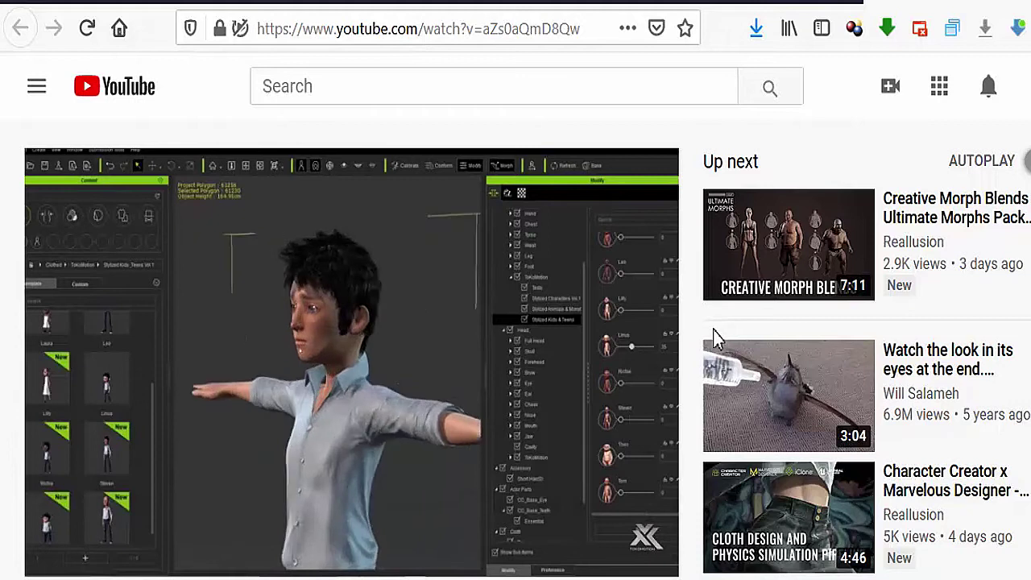
mouse_move(757, 274)
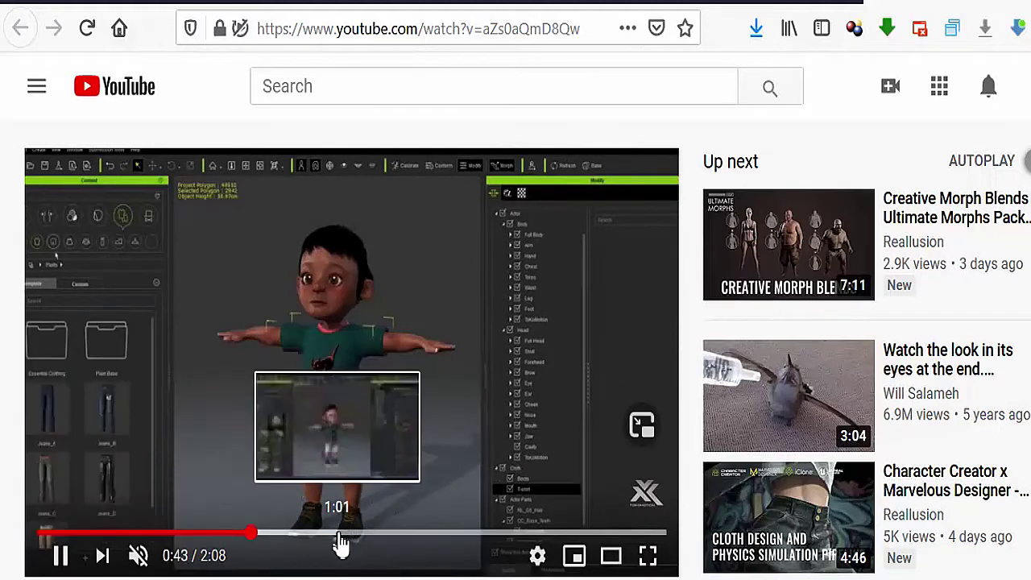
left_click(339, 534)
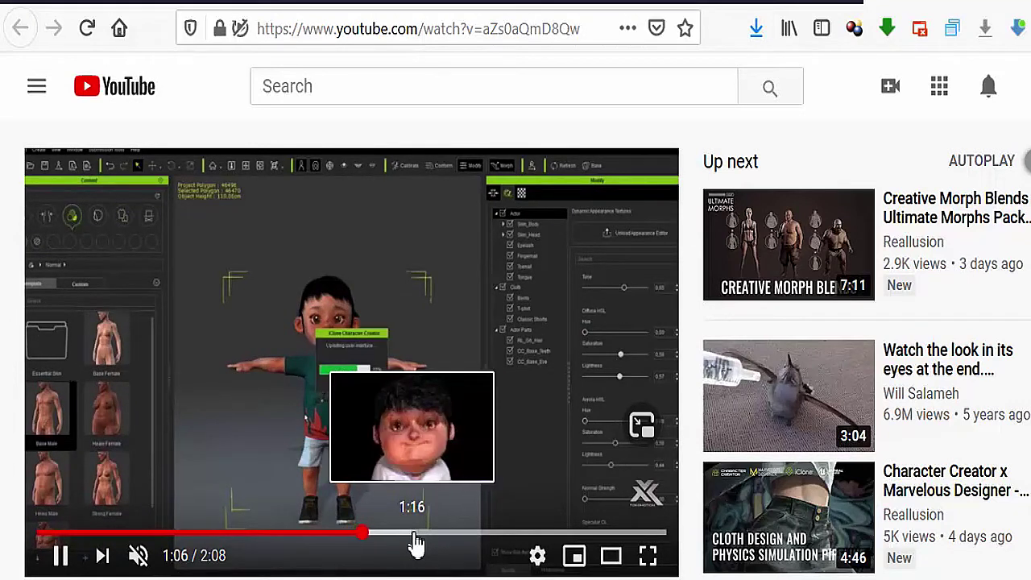
left_click_drag(414, 545, 431, 538)
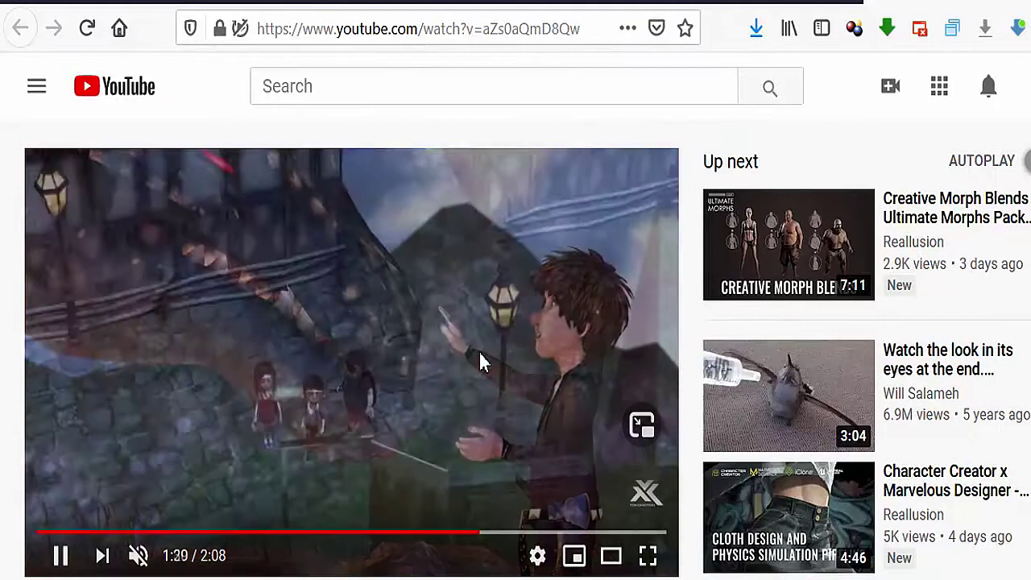
left_click(499, 345)
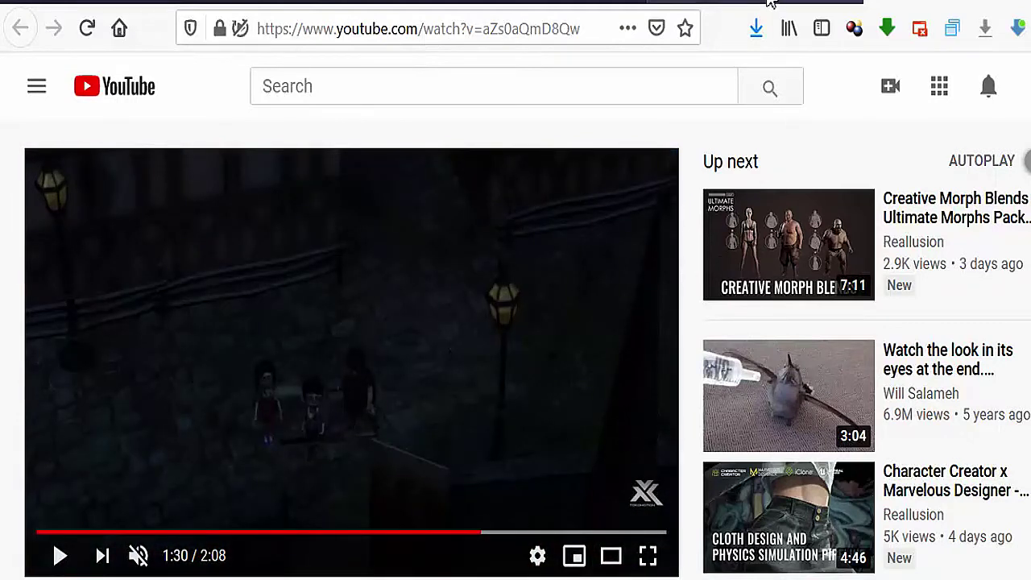
Step: View the StudioToKoMotion channel's videos, and open the SAMSON POPCORNFX MAGIC = FREE AVATAR video briefly in full screen
left_click(531, 4)
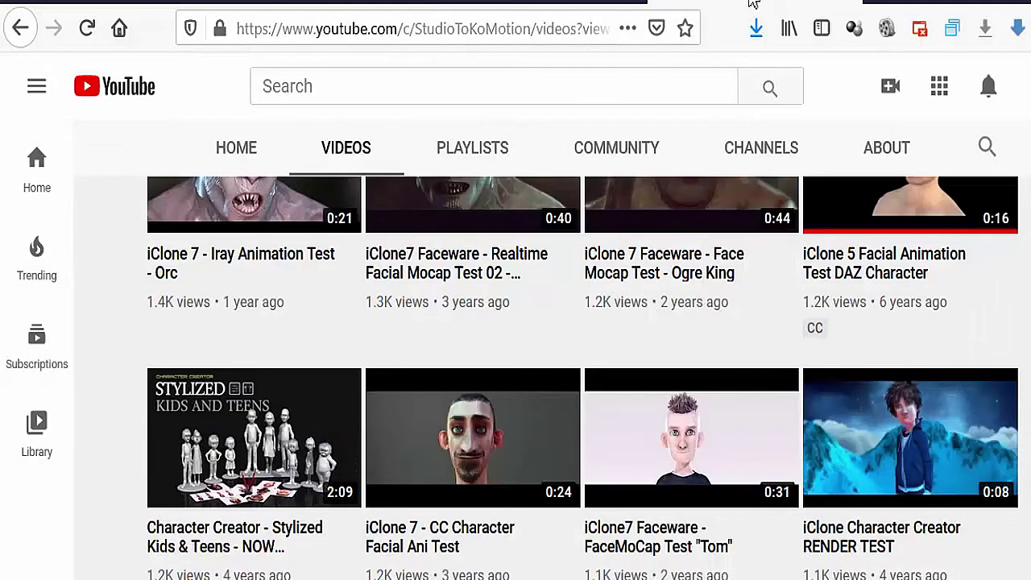
left_click(360, 5)
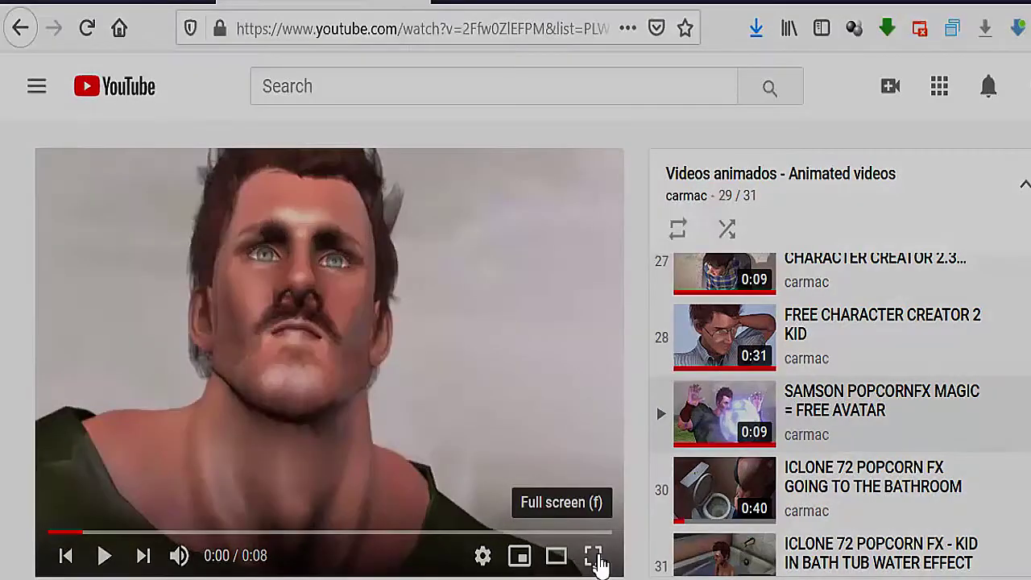
left_click(594, 556)
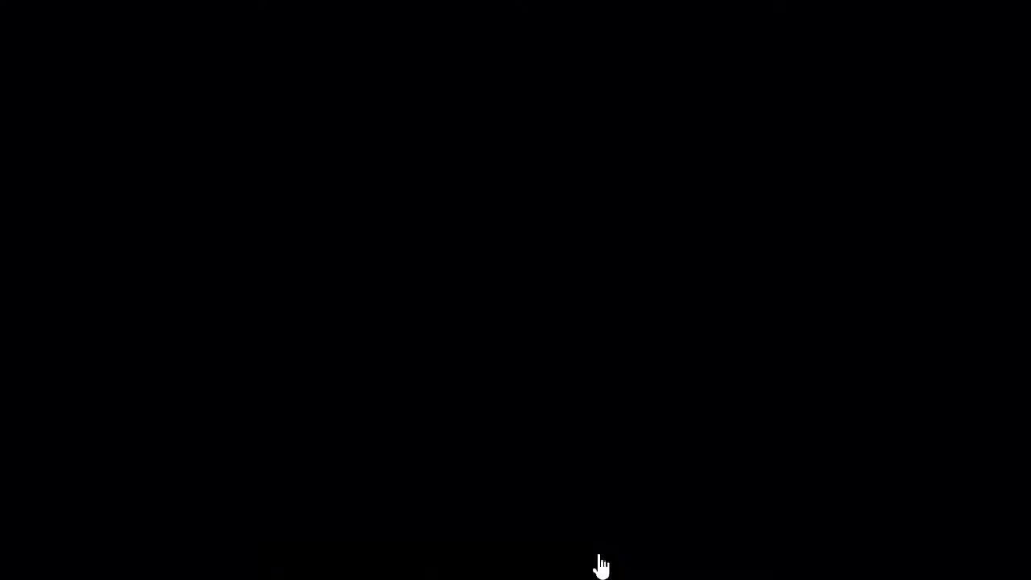
left_click(786, 274)
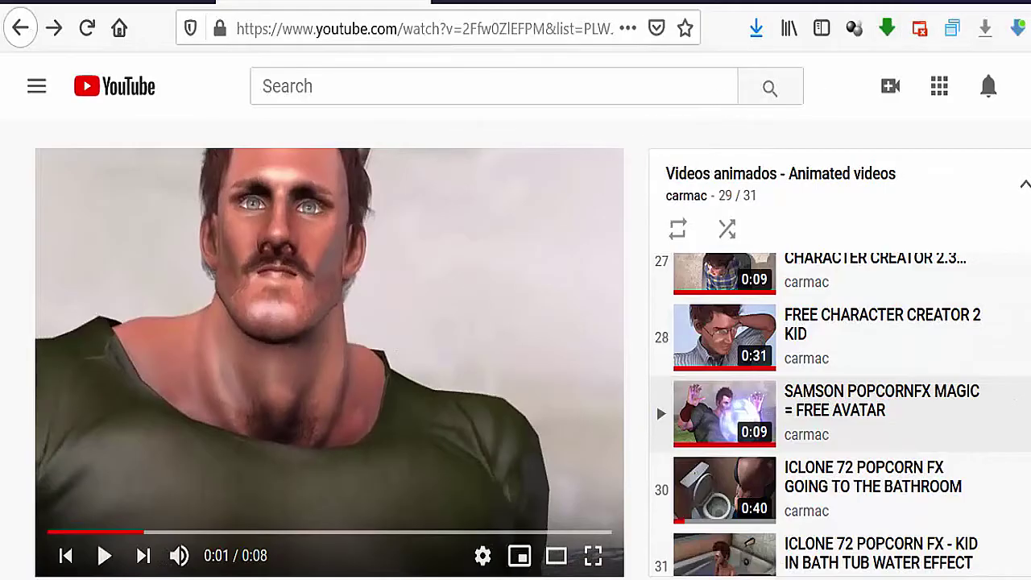
Step: Return to the muted character promo video and watch it from 1:30 to about 1:37
left_click(942, 3)
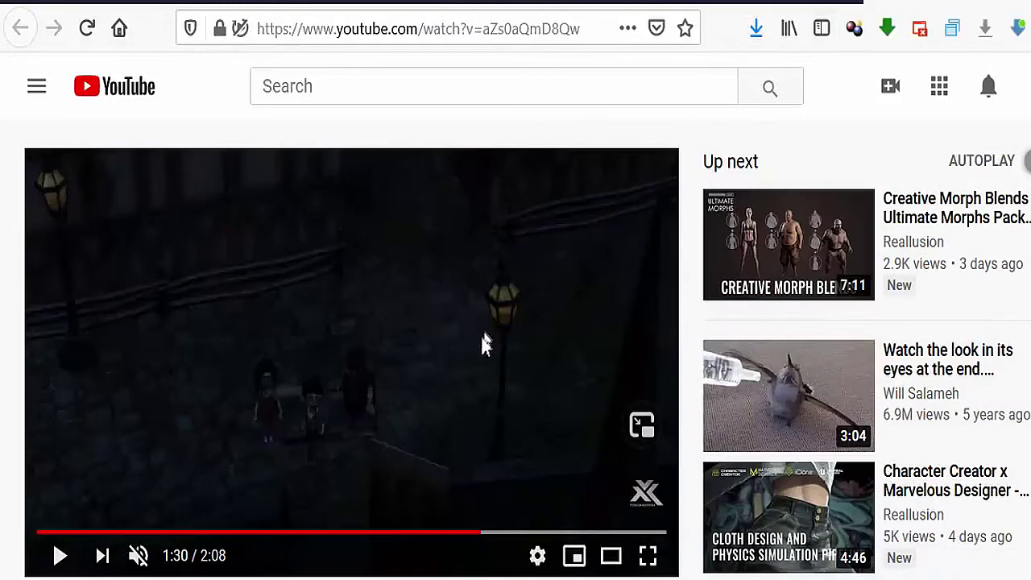
left_click(468, 371)
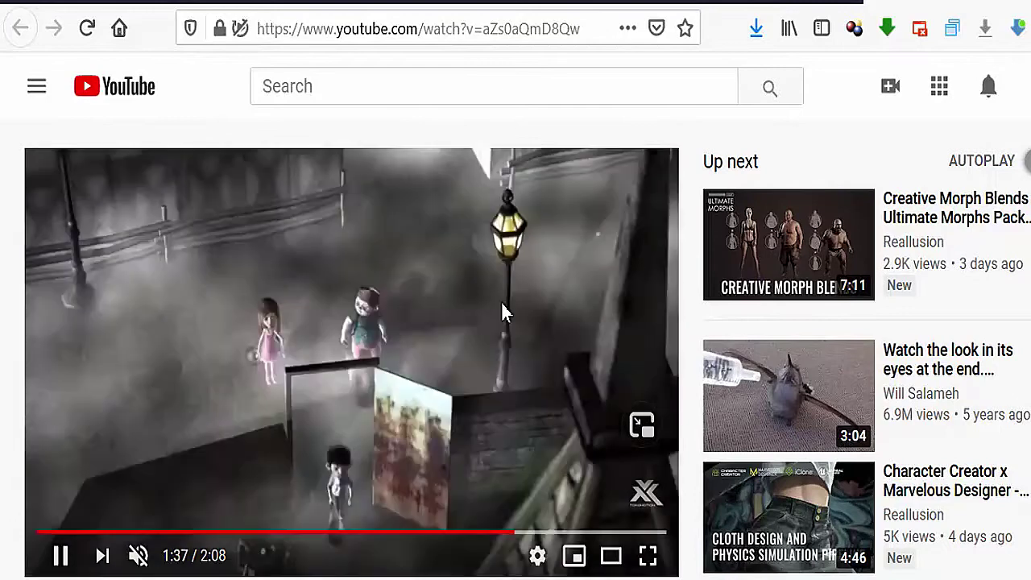
left_click(501, 301)
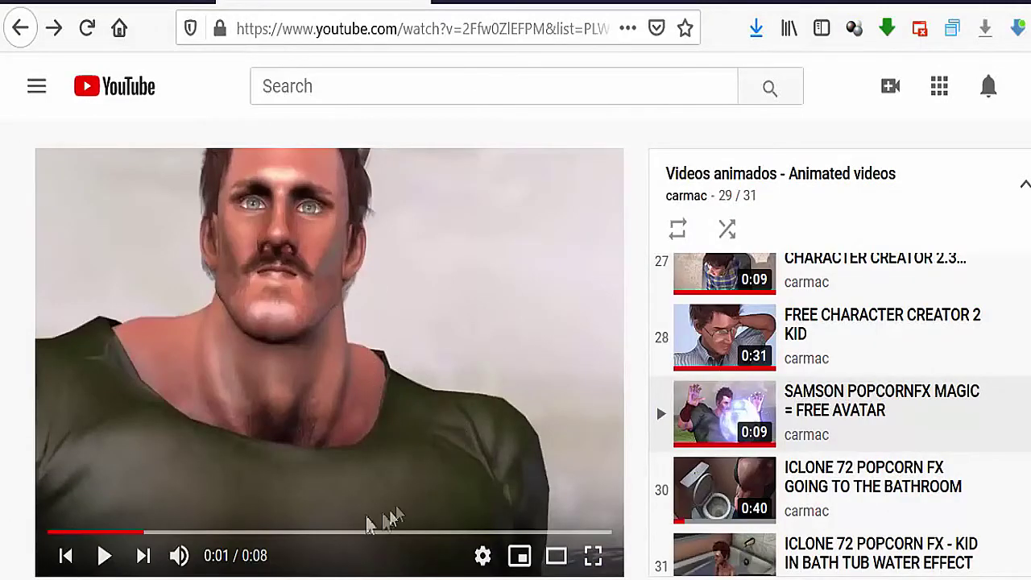
Step: Skip through the SAMSON POPCORNFX MAGIC video at 0:04, 0:06 and 0:07, and open the FREE ICLONE SHARES playlist video
left_click(335, 532)
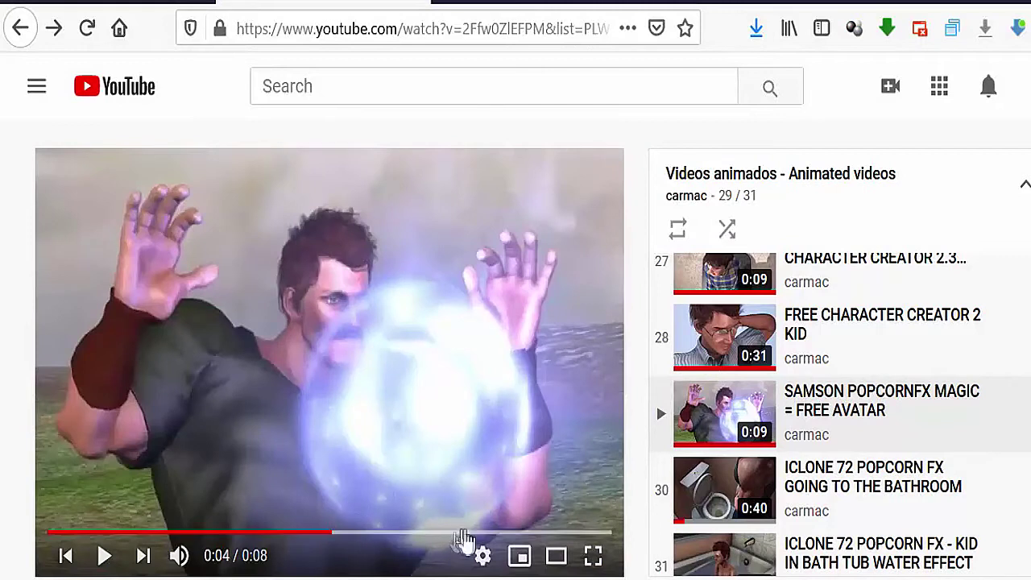
left_click(466, 533)
left_click(505, 534)
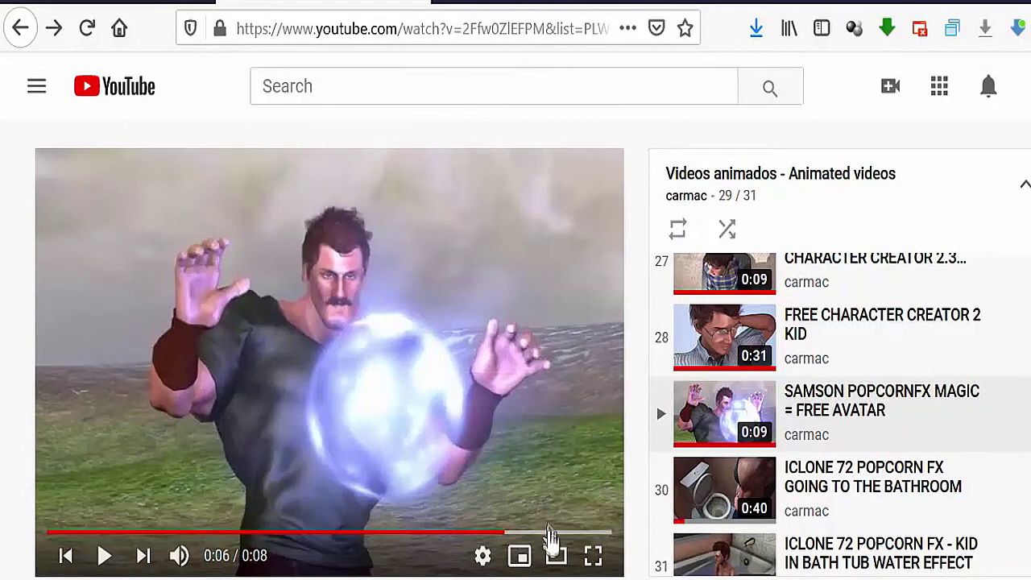
left_click(562, 533)
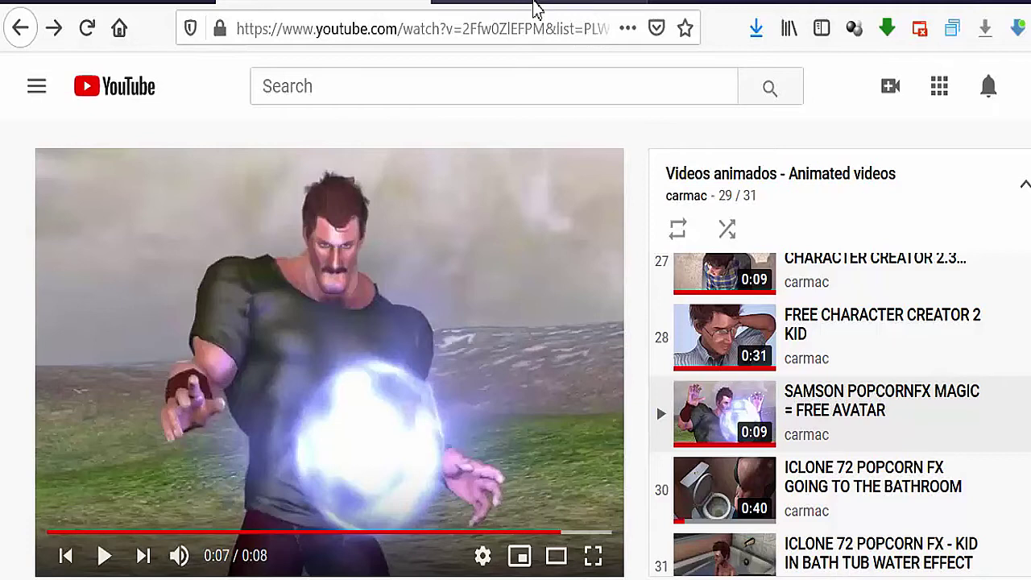
left_click(519, 3)
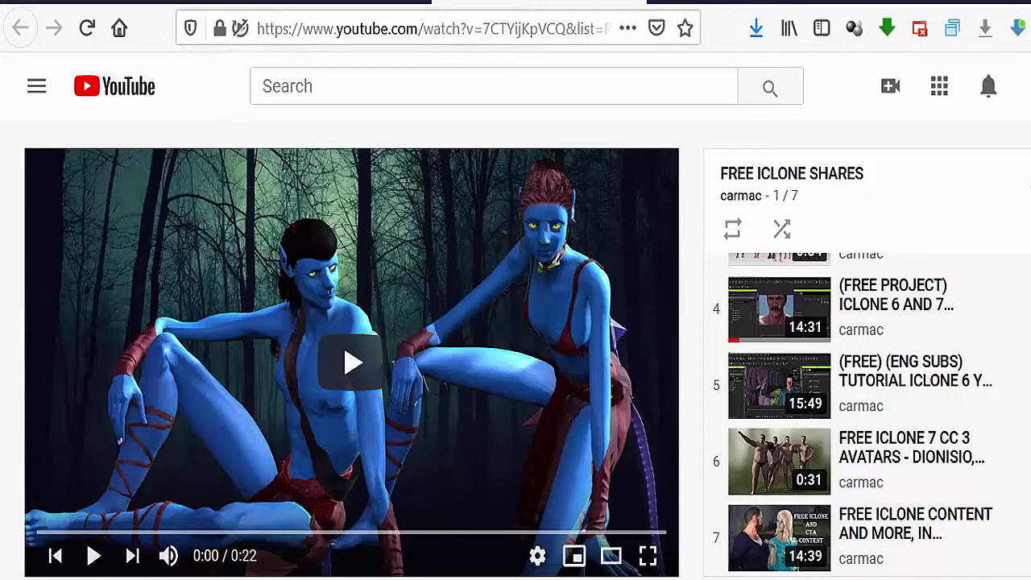
Step: Switch to Character Creator and show the Tokomotion morphs in the Body group for the avatar
left_click(701, 472)
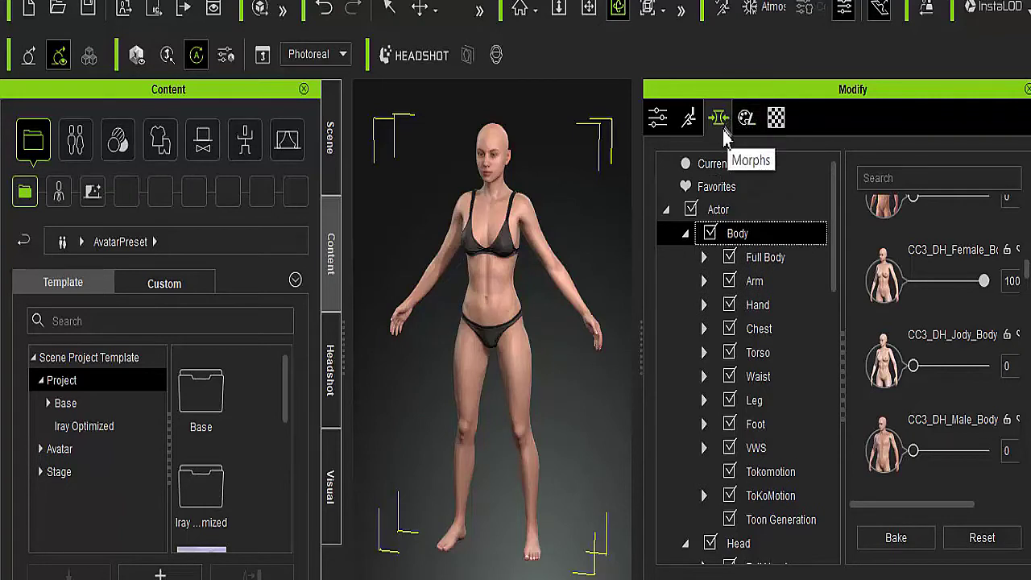
left_click_drag(833, 182, 826, 257)
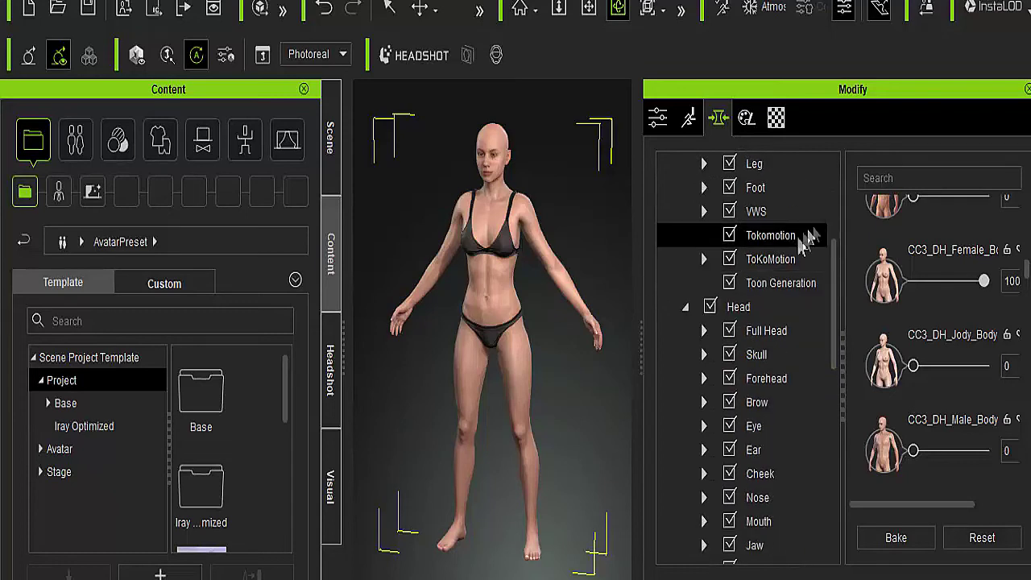
left_click(794, 245)
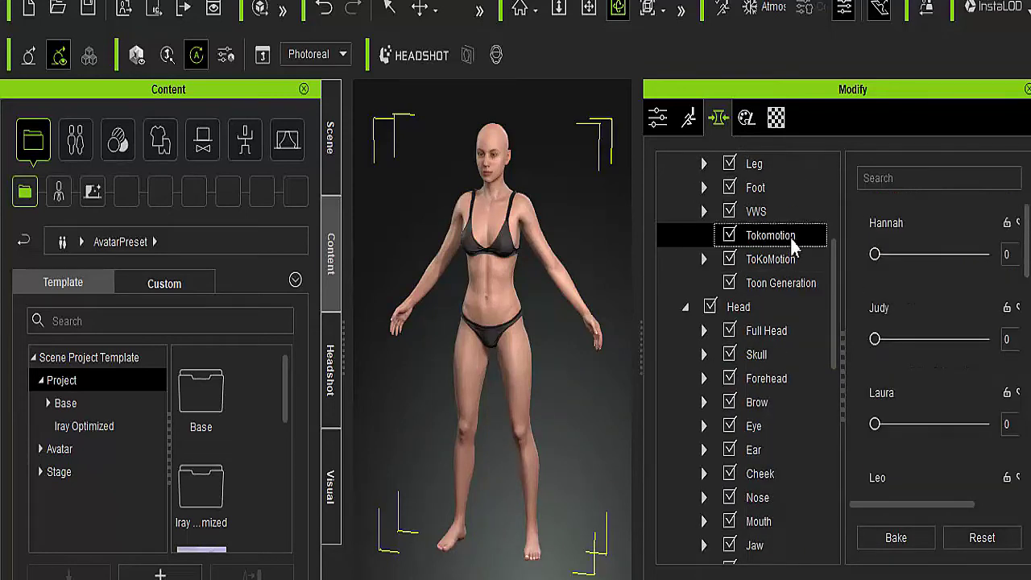
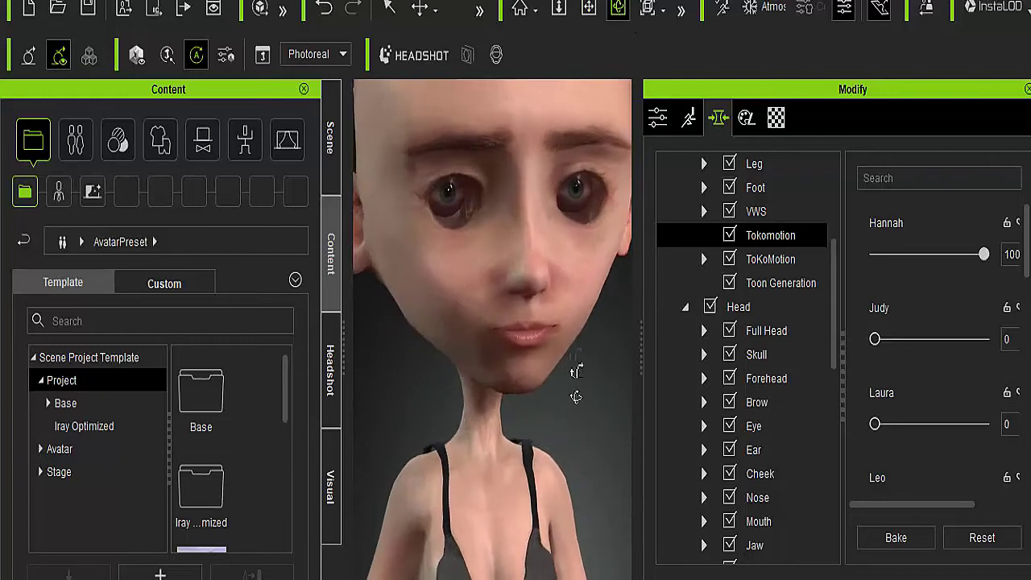
Step: Examine the Hannah-morphed head from an angle, up close around the eye and its socket
right_click_drag(499, 357, 615, 360)
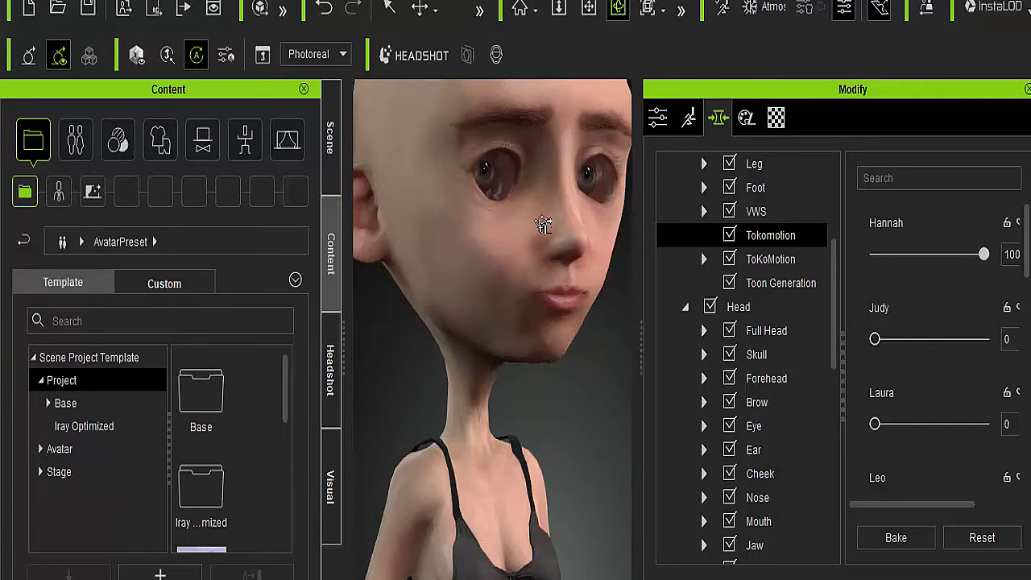
left_click_drag(574, 155, 571, 187)
scroll(578, 133, "up", 3)
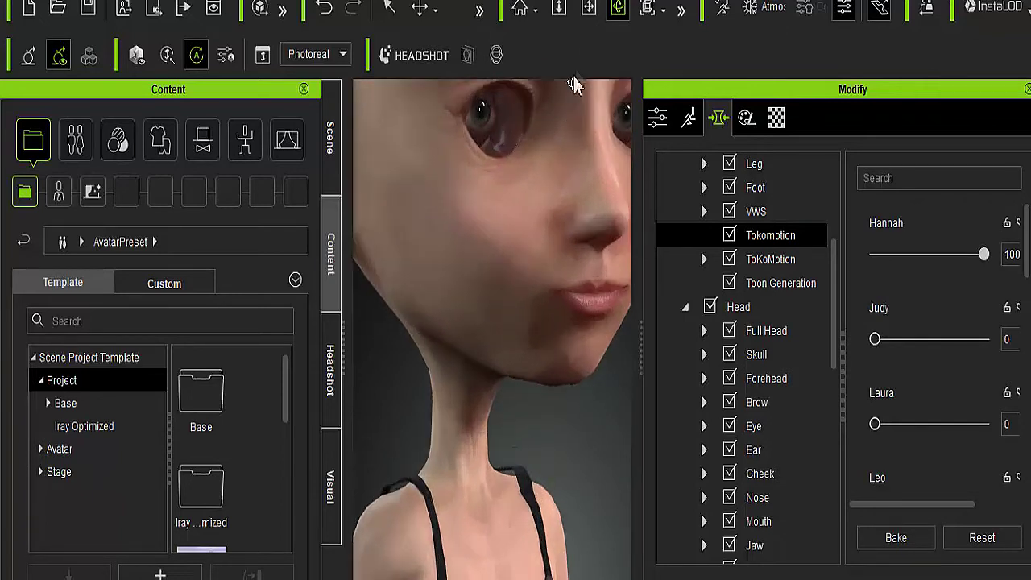
left_click(589, 8)
right_click_drag(570, 161, 554, 266)
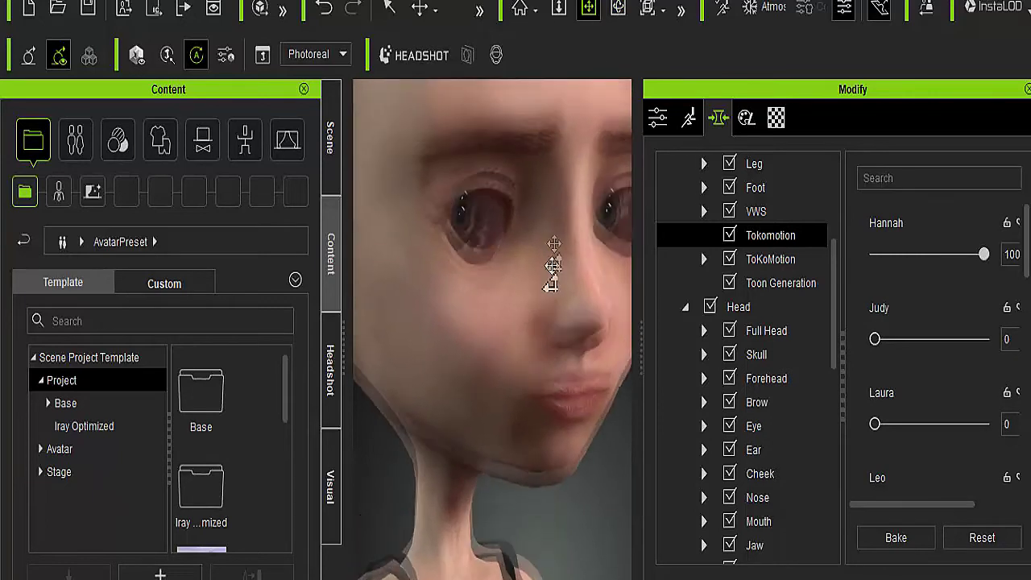
scroll(553, 266, "up", 6)
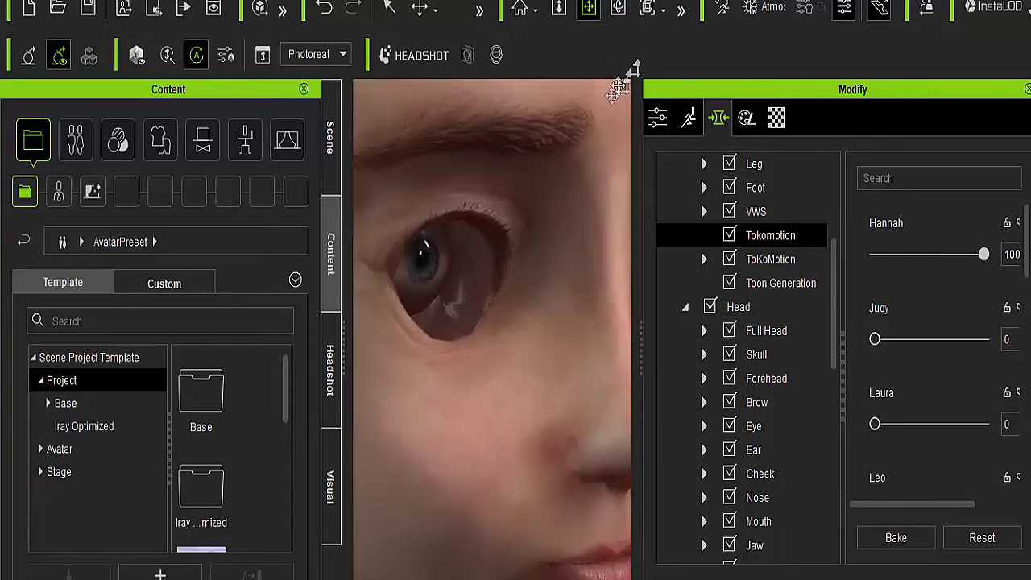
Step: Inspect the avatar's other eye close up from several angles to check how the eyeball fits the enlarged socket
left_click(650, 11)
left_click(618, 8)
left_click_drag(534, 157, 583, 73)
left_click(589, 8)
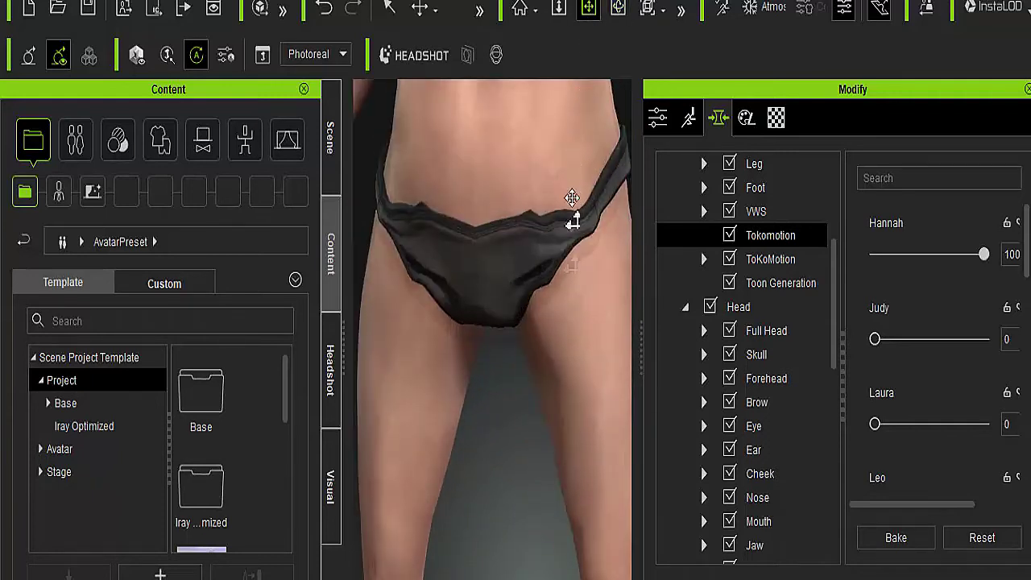
left_click_drag(572, 198, 555, 428)
scroll(572, 290, "up", 5)
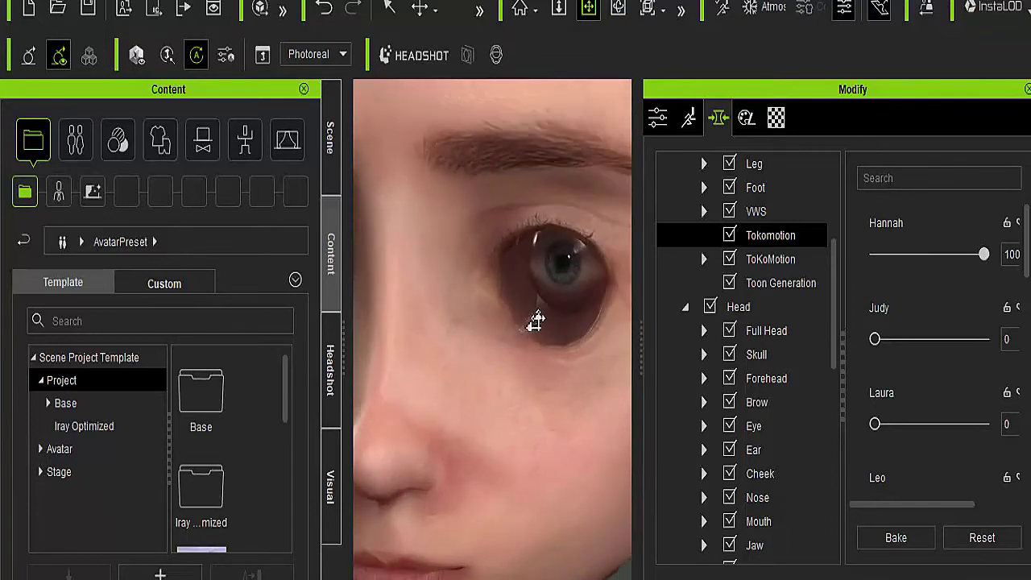
scroll(536, 321, "up", 2)
scroll(543, 332, "up", 2)
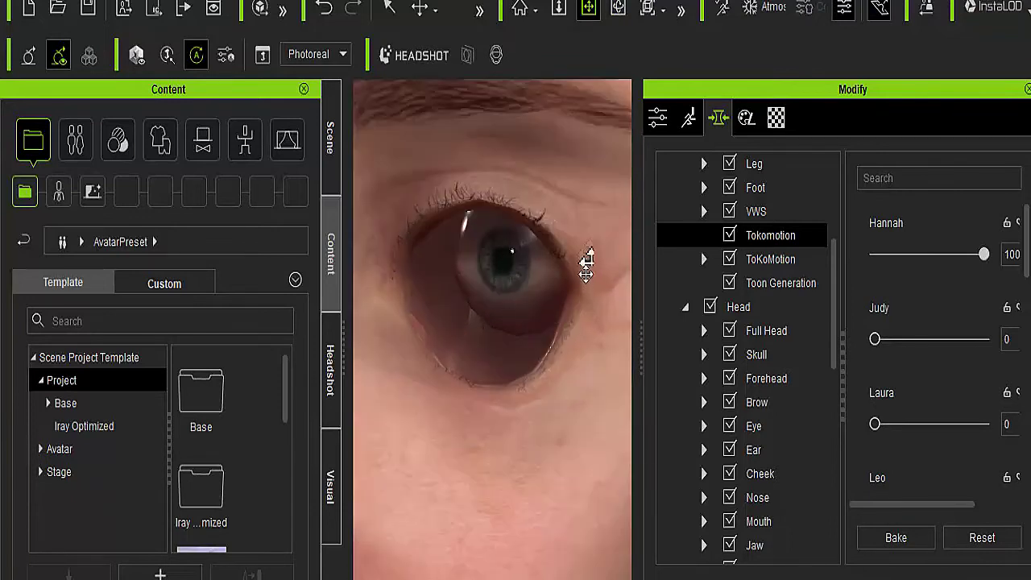
left_click(618, 9)
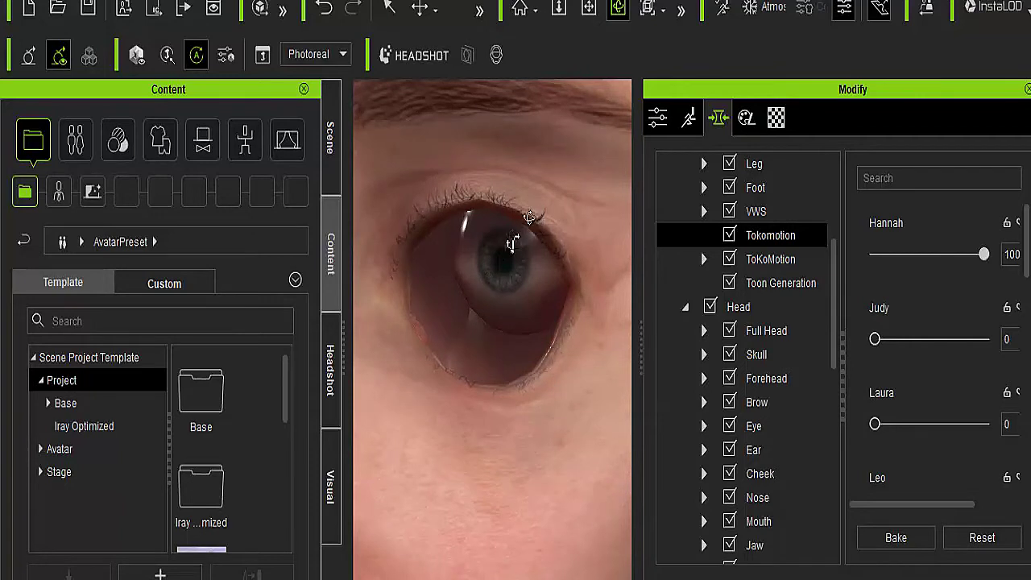
middle_click_drag(511, 240, 519, 187)
left_click_drag(517, 188, 532, 287)
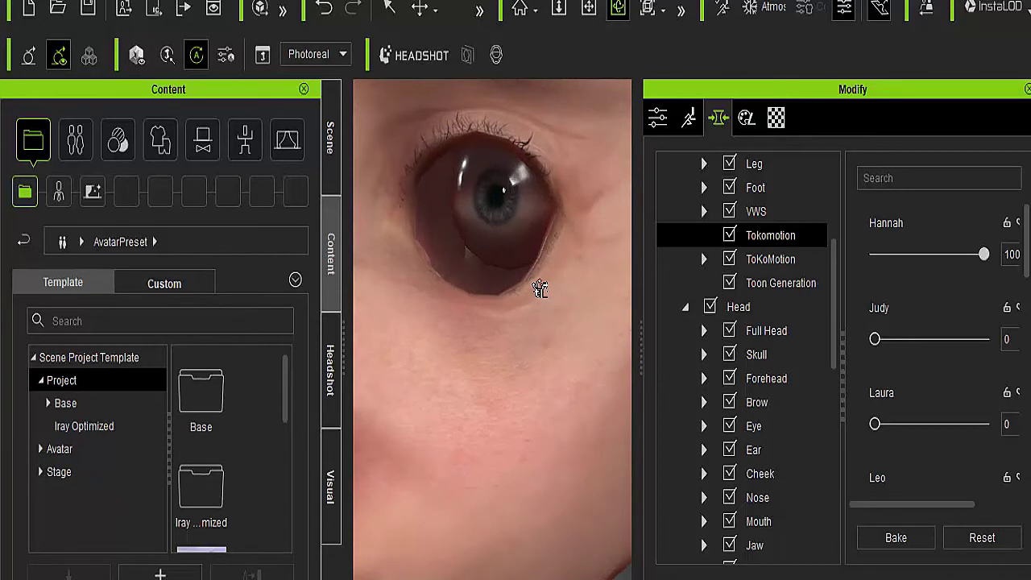
Step: Check the enlarged eye and its socket against the rest of the face from a wider distance
mouse_move(542, 235)
left_mouse_down()
mouse_move(525, 232)
mouse_move(545, 243)
left_mouse_up()
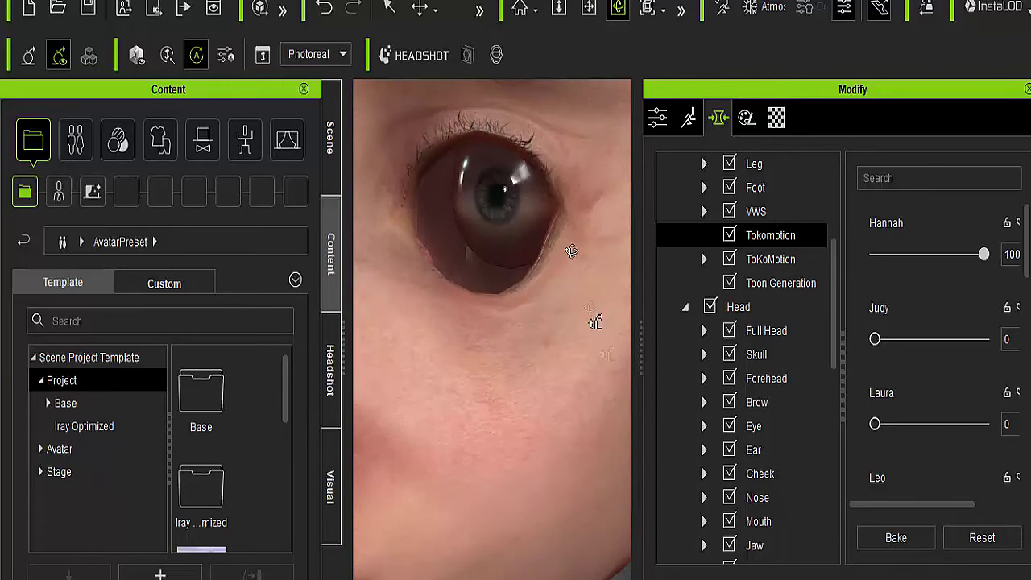
middle_click_drag(564, 359, 613, 361)
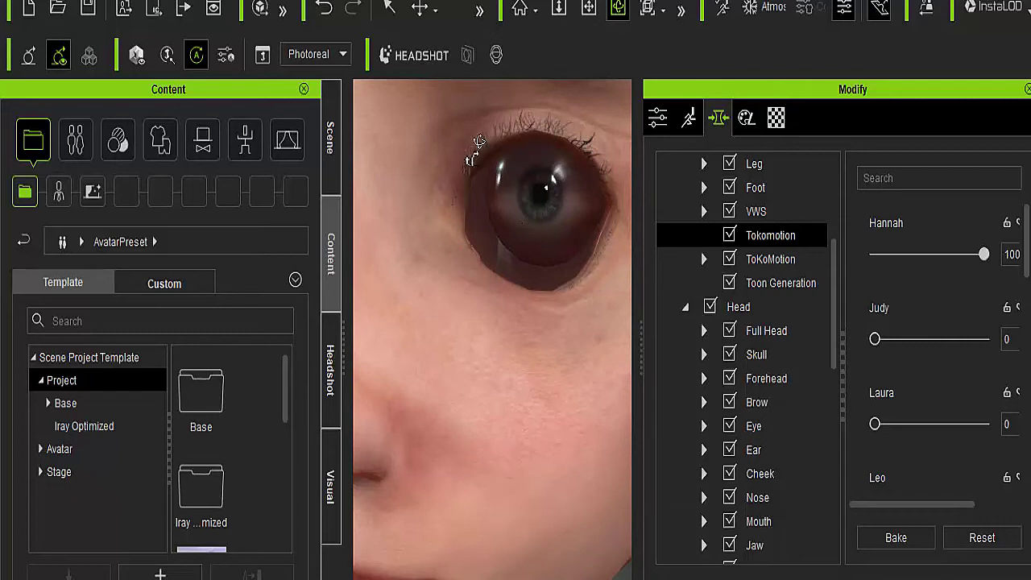
scroll(588, 211, "down", 2)
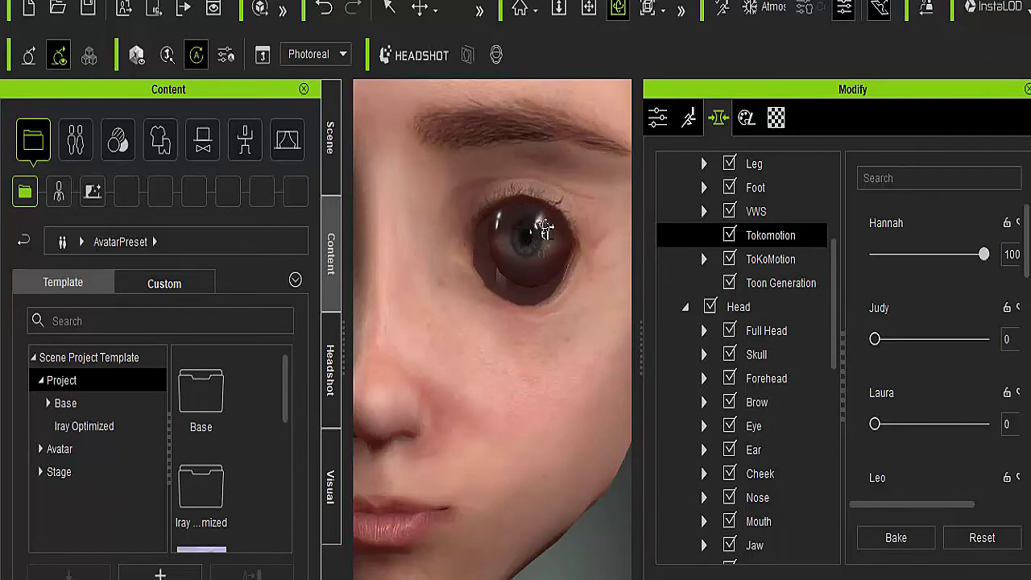
middle_click_drag(523, 331, 515, 262)
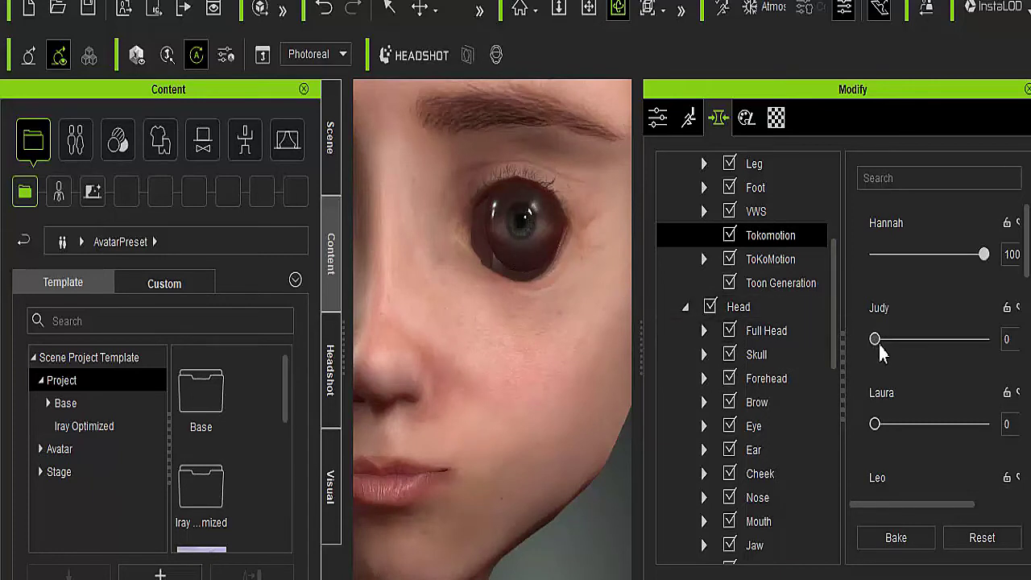
Step: Set the Judy morph to 1 and apply the Henry morph from the ToKoMotion group at 60
mouse_move(881, 347)
left_mouse_down()
mouse_move(903, 342)
mouse_move(883, 348)
mouse_move(876, 338)
left_mouse_up()
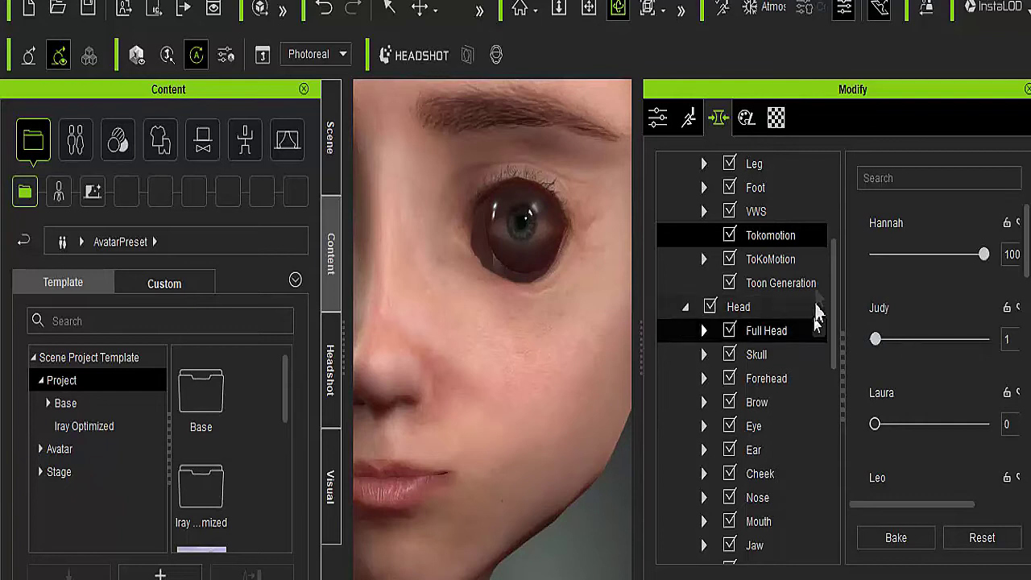
left_click(774, 259)
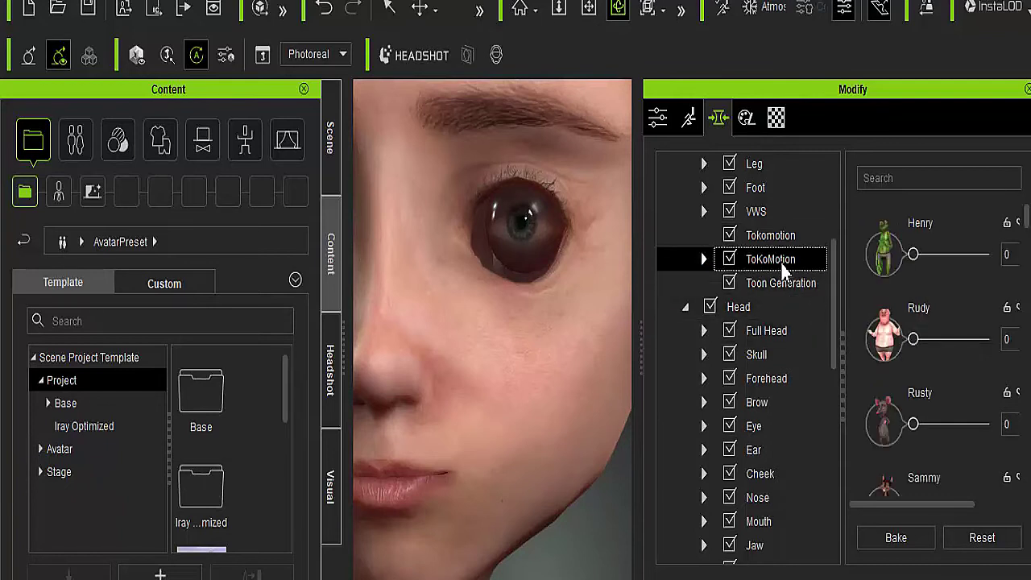
left_click_drag(915, 255, 956, 255)
left_click(588, 8)
middle_click_drag(536, 433, 534, 271)
scroll(564, 346, "down", 5)
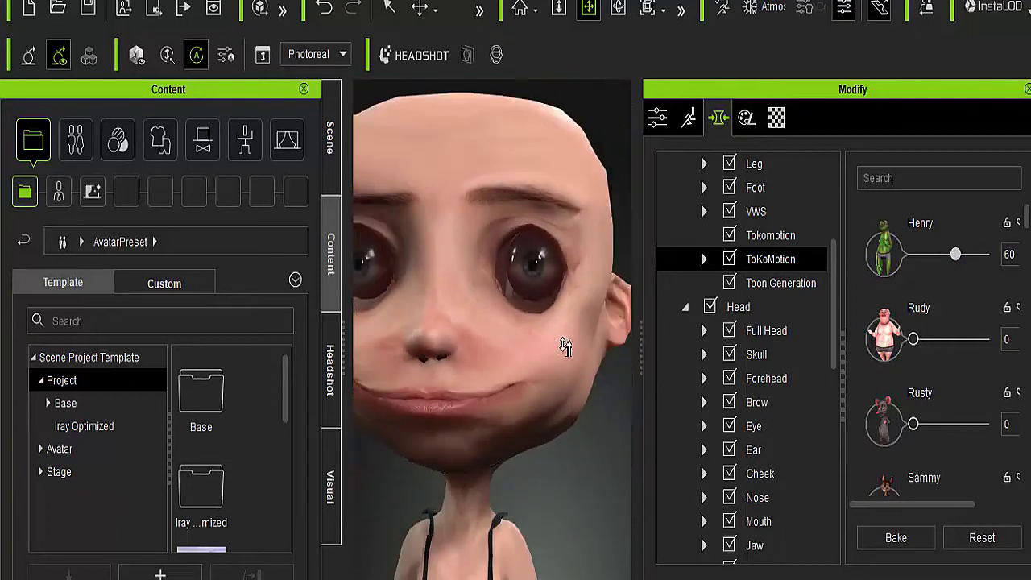
scroll(564, 346, "down", 2)
middle_click_drag(560, 357, 583, 369)
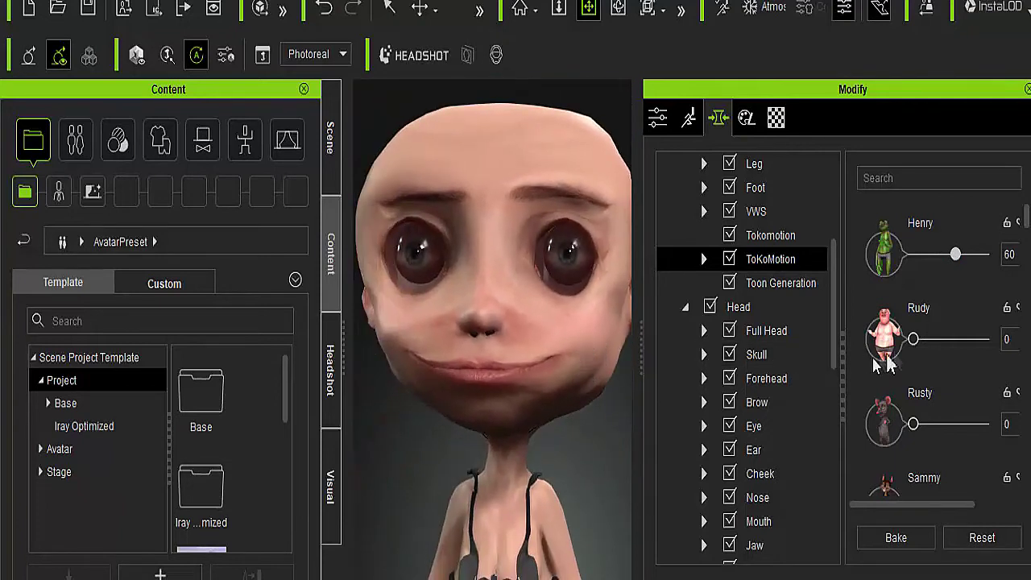
Step: Raise the Henry morph to 100 and inspect the frog-like head from the front and at an angle
left_click_drag(954, 267, 984, 268)
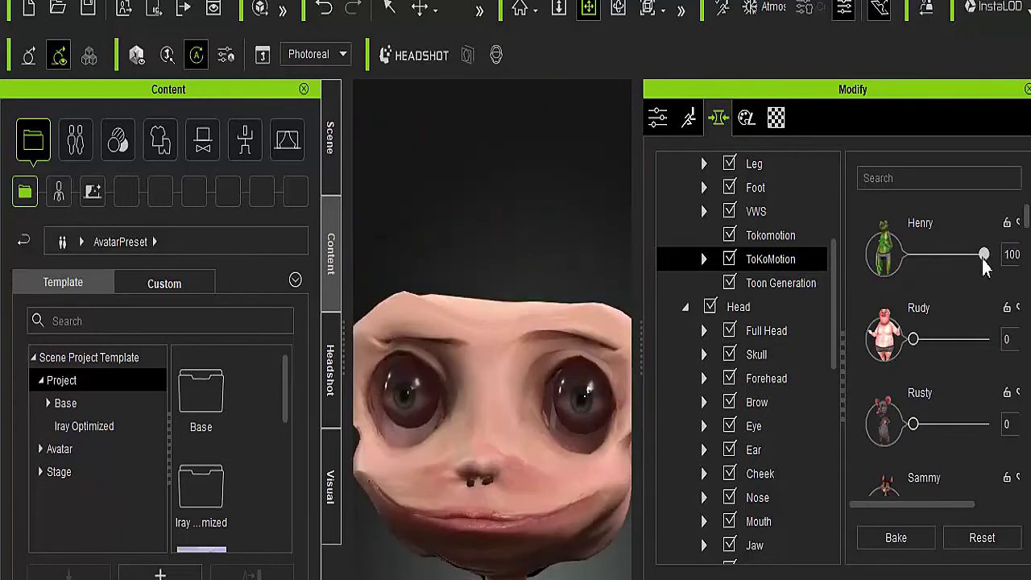
middle_click_drag(537, 449, 537, 376)
scroll(537, 376, "up", 3)
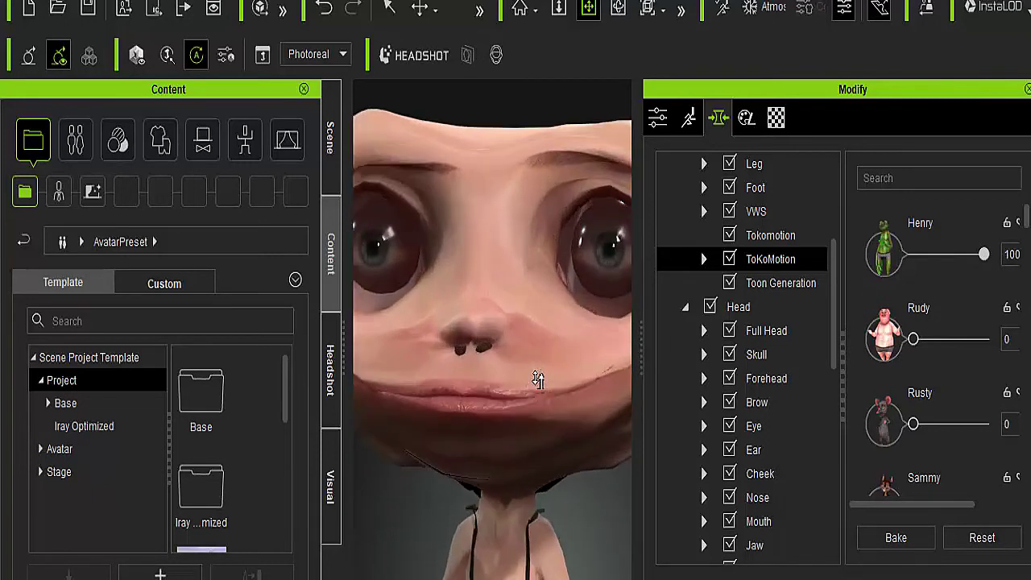
scroll(537, 381, "down", 3)
middle_click_drag(525, 391, 524, 314)
left_click_drag(618, 11, 695, 431)
left_click_drag(537, 441, 594, 472)
left_click_drag(486, 433, 376, 285)
left_click_drag(459, 427, 402, 255)
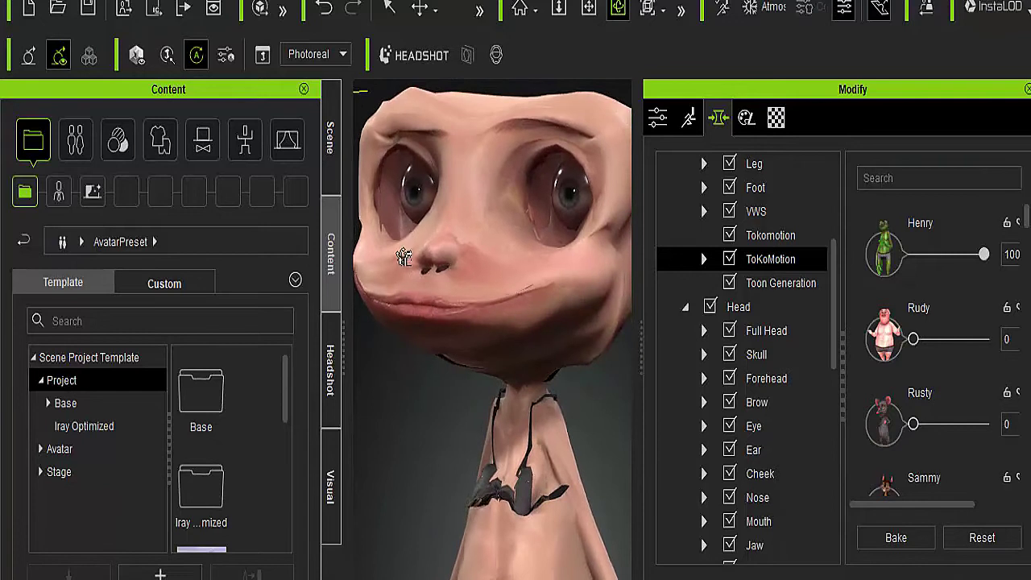
Step: Set the Henry morph to 71 and review the avatar from the head down to the legs
left_click_drag(972, 260, 963, 262)
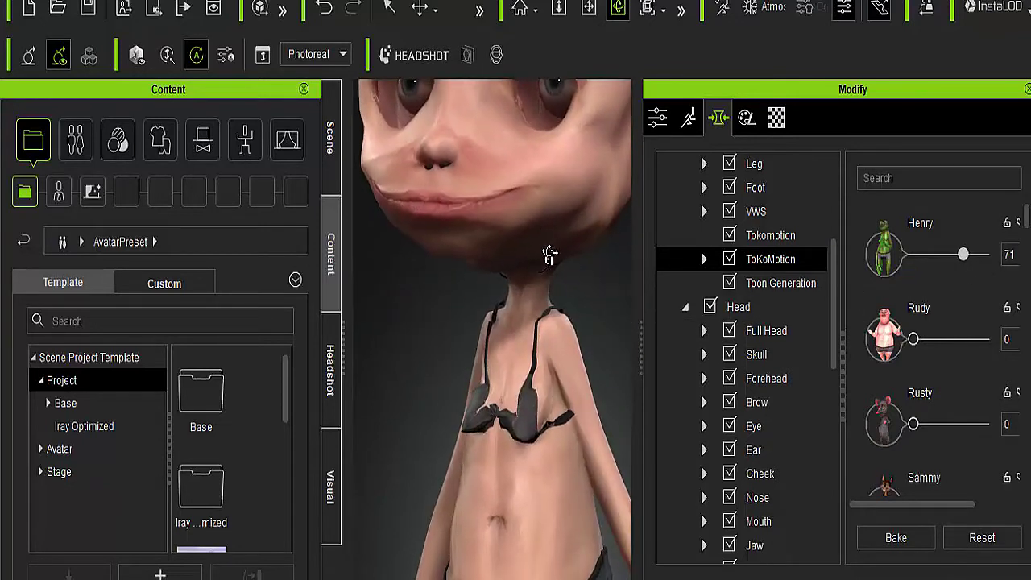
left_click(587, 9)
left_click_drag(551, 247, 520, 405)
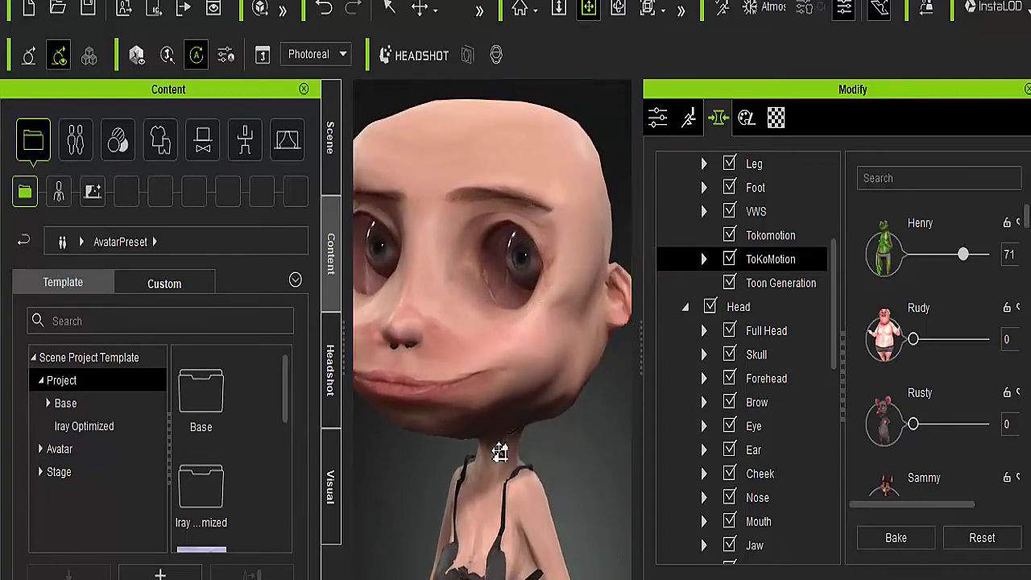
left_click_drag(500, 452, 516, 363)
left_click_drag(508, 439, 502, 488)
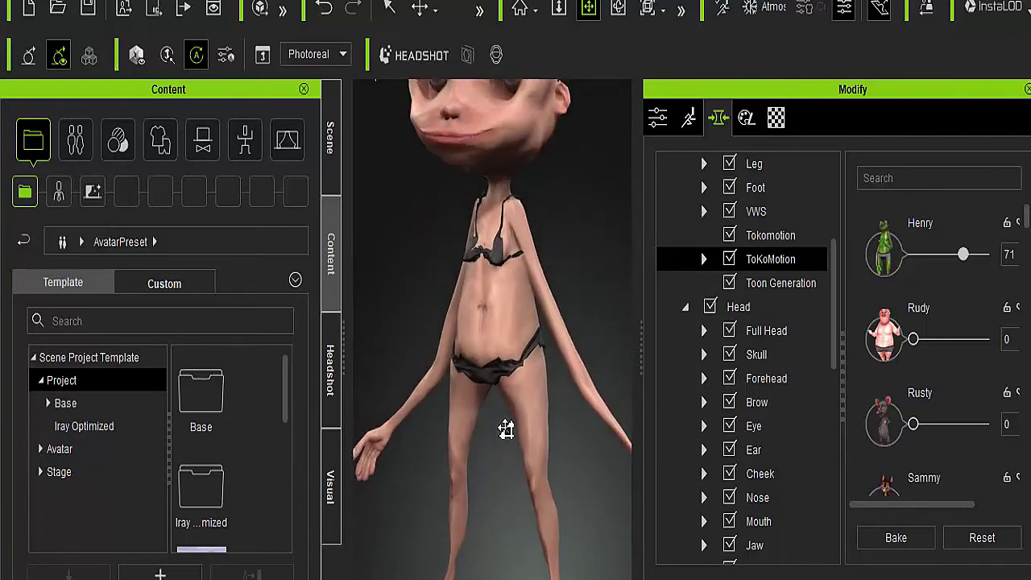
Step: Select the avatar's arm directly on the model and enlarge its hands
left_click(386, 16)
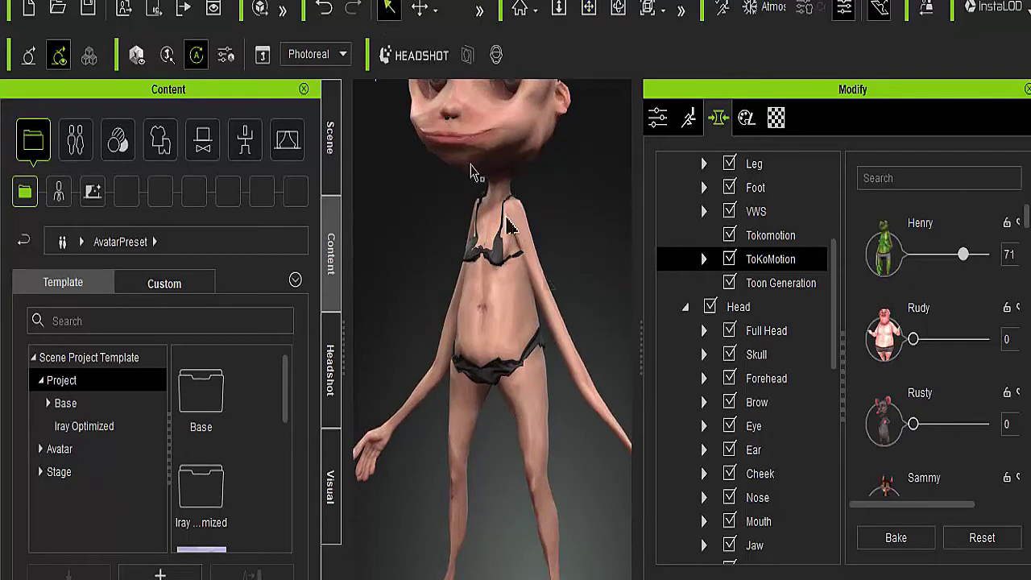
left_click(562, 328)
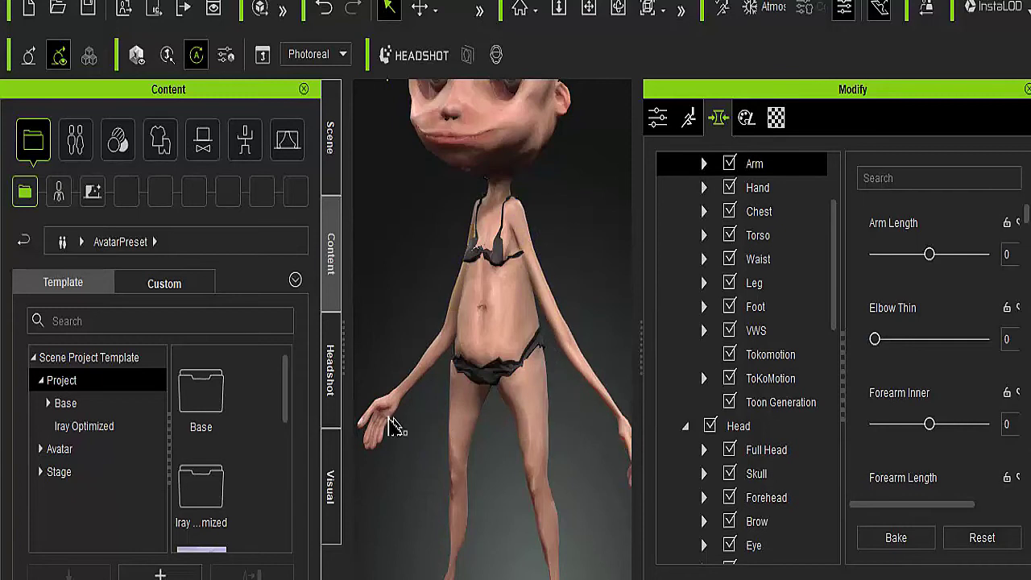
left_click_drag(385, 430, 403, 442)
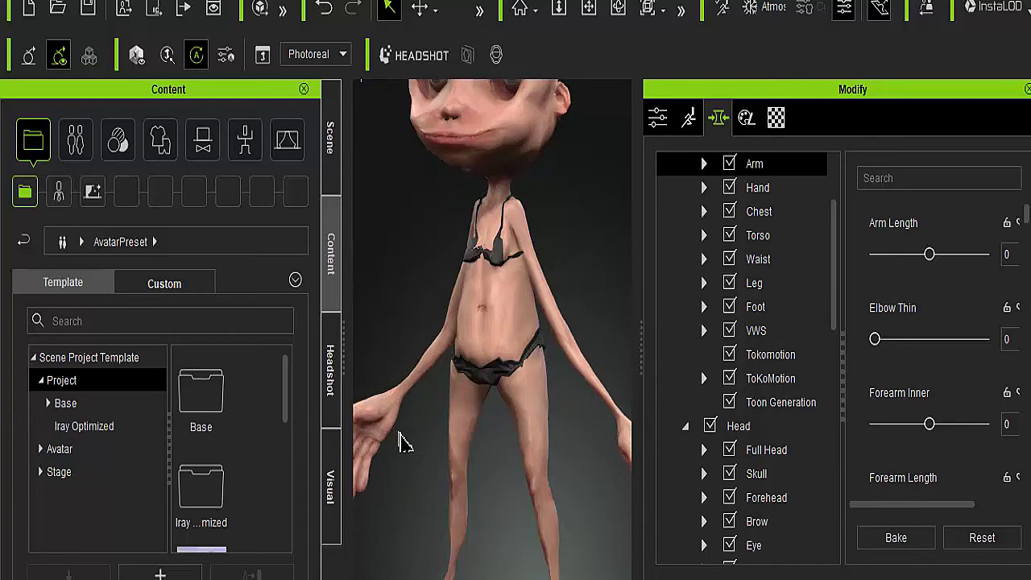
Step: Examine the morphed avatar's proportions, looking closely at the lower legs and feet
scroll(391, 438, "down", 2)
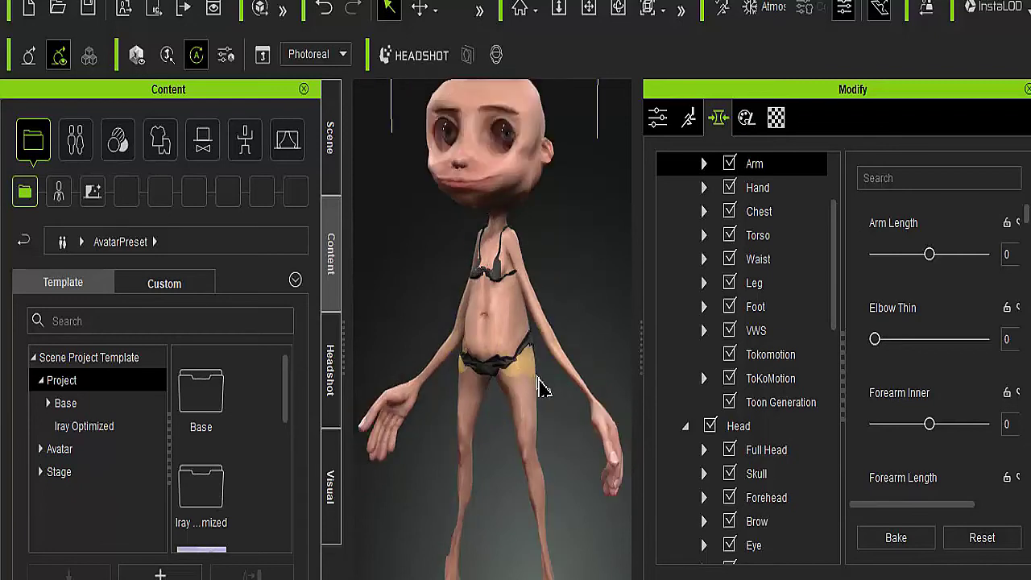
scroll(541, 387, "down", 1)
left_click(589, 10)
left_click_drag(597, 36, 580, 419)
scroll(572, 360, "up", 3)
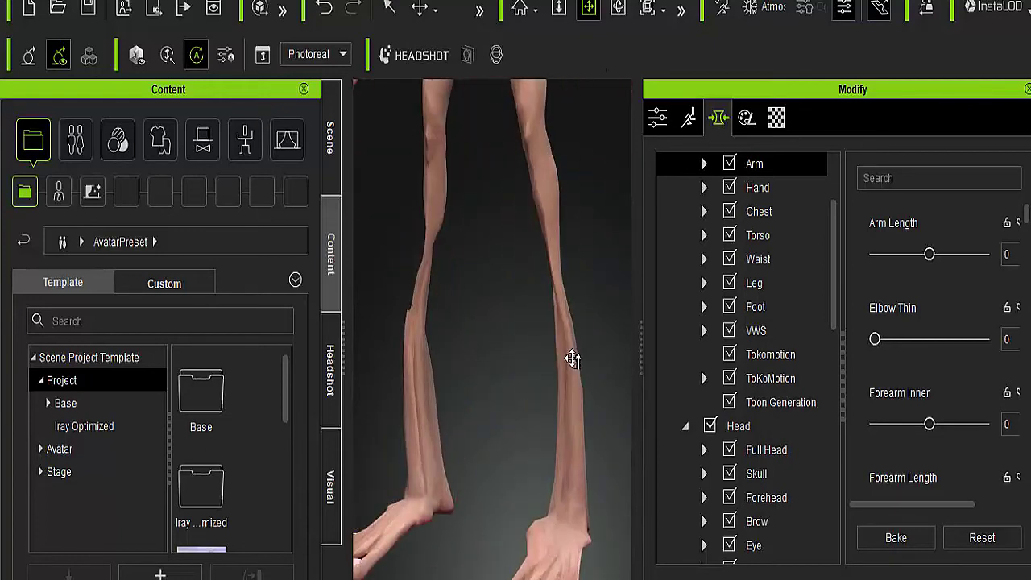
left_click_drag(572, 359, 537, 364)
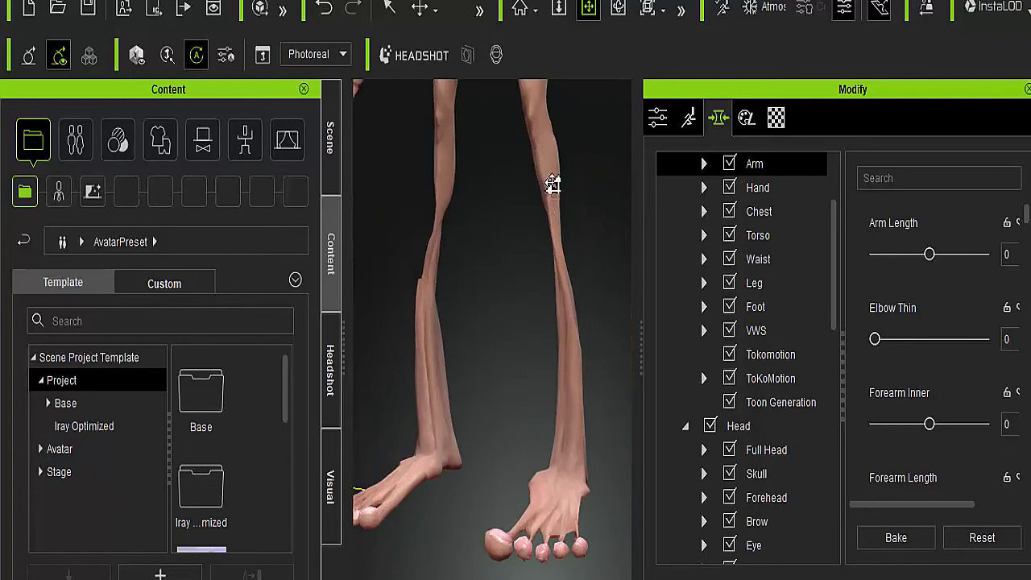
left_click_drag(553, 180, 556, 286)
left_click_drag(543, 215, 560, 387)
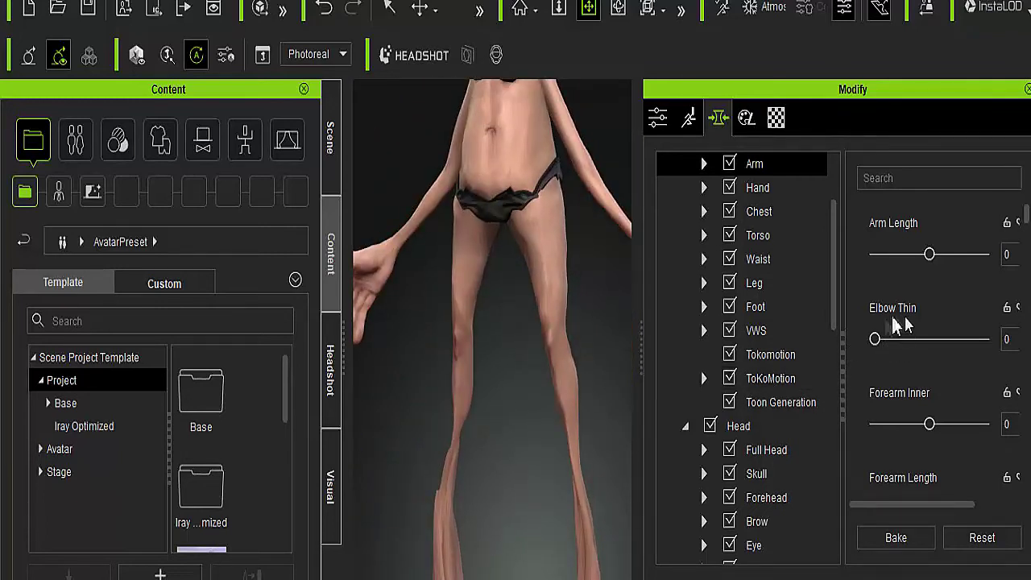
Step: Reset the Hannah morph in the Tokomotion group to 0 and review the avatar's head and torso
left_click(793, 380)
left_click(786, 354)
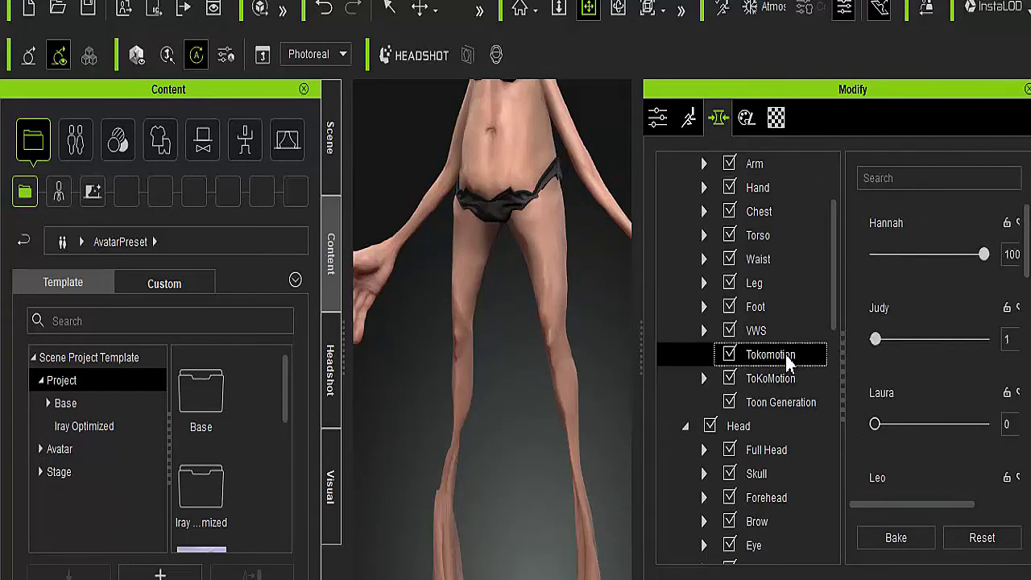
left_click_drag(976, 261, 822, 260)
middle_click_drag(560, 168, 539, 341)
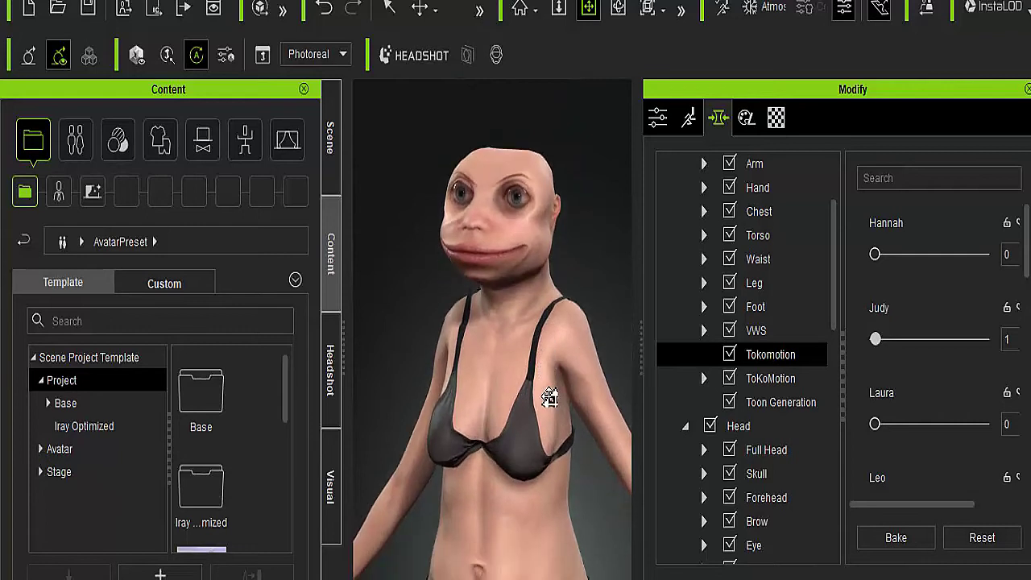
middle_click_drag(556, 453, 668, 421)
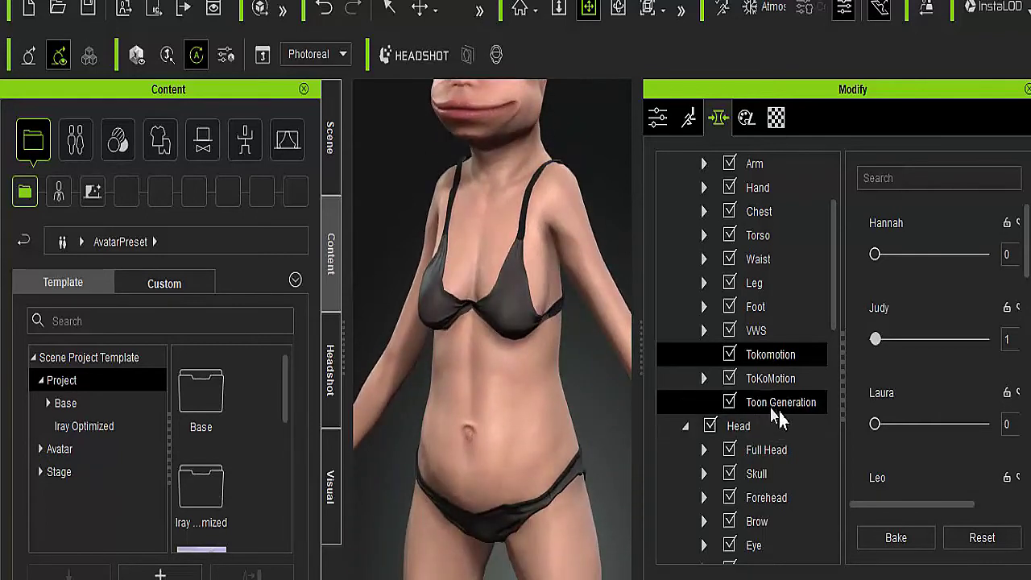
Step: Apply the Pirate morph from the Toon Generation group at 57 and view the face closely
left_click(779, 402)
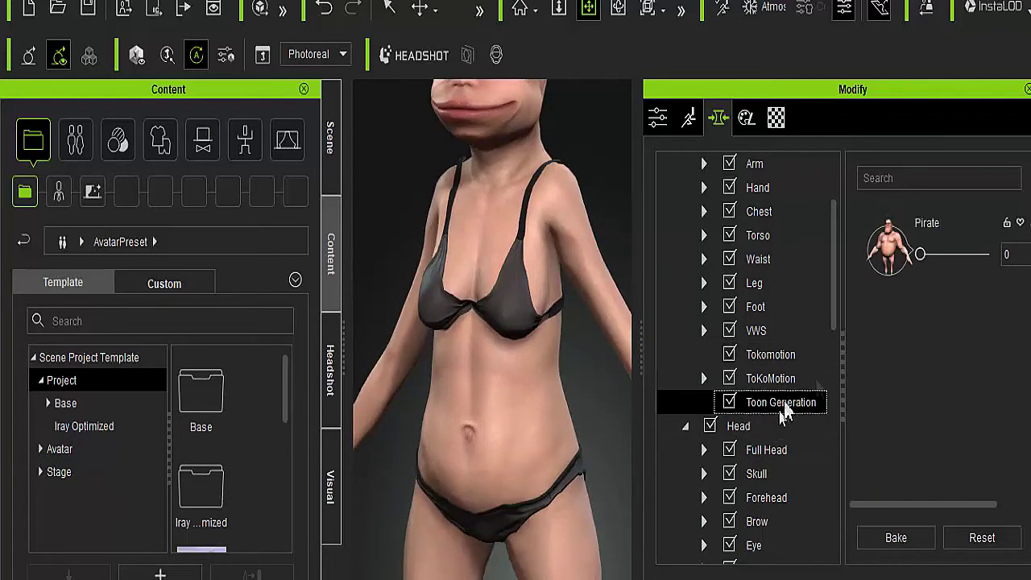
left_click_drag(922, 255, 958, 257)
middle_click_drag(582, 149, 578, 339)
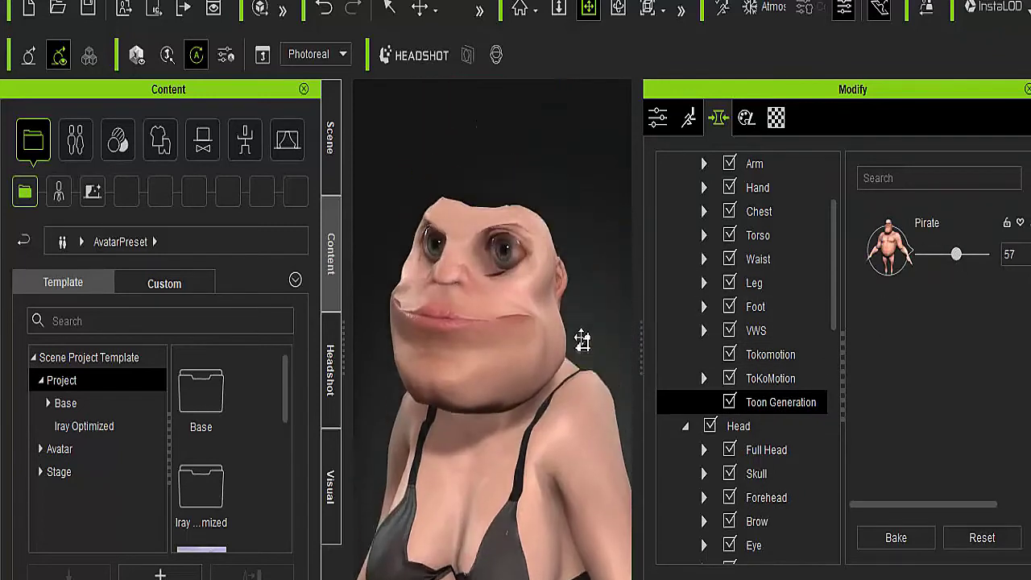
scroll(562, 332, "up", 5)
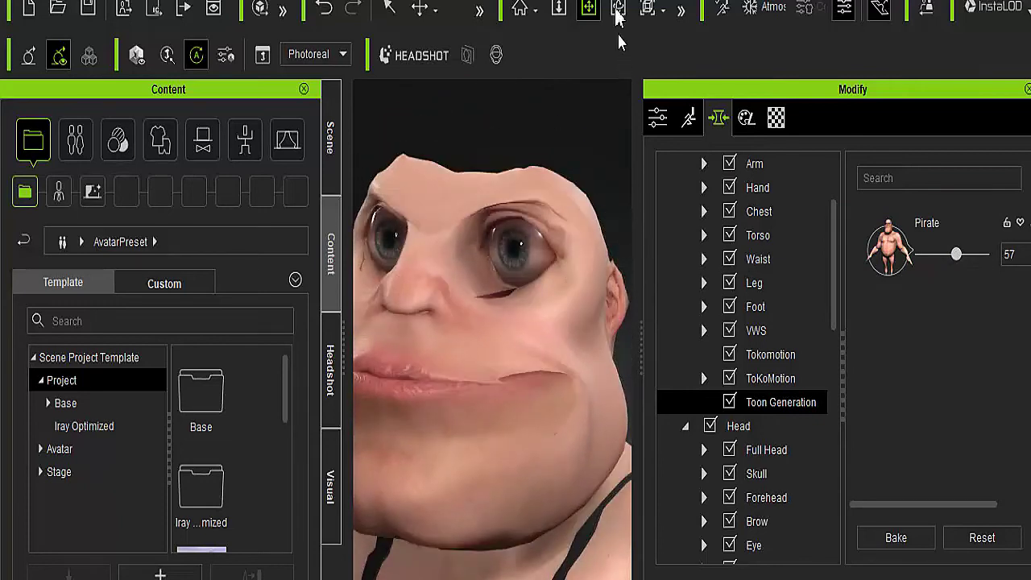
Step: Examine the Pirate-morphed face from the side and front, especially around the eyes and mouth
left_click(619, 9)
left_click_drag(502, 287, 496, 529)
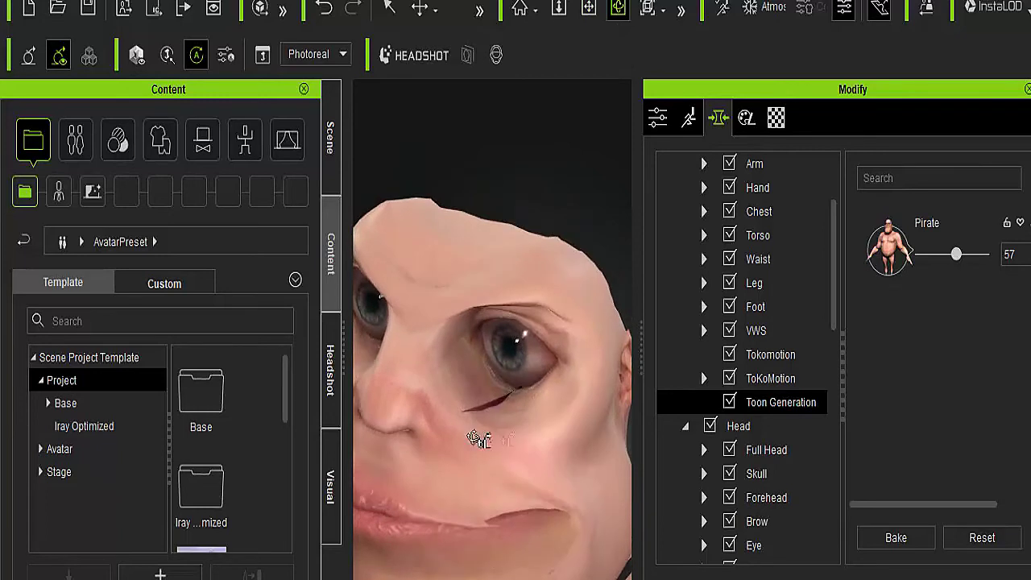
left_click_drag(432, 482, 596, 245)
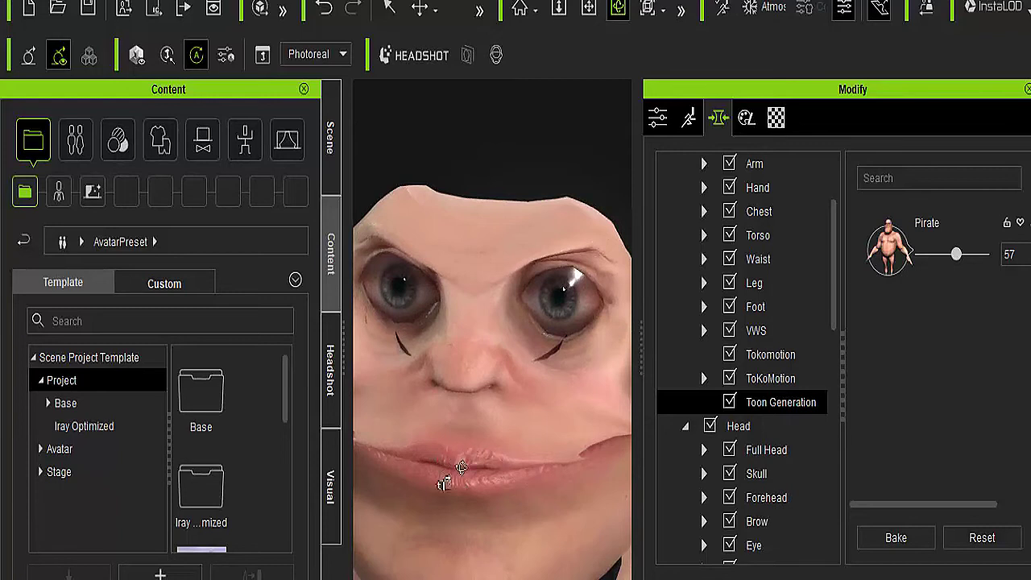
left_click_drag(461, 467, 520, 475)
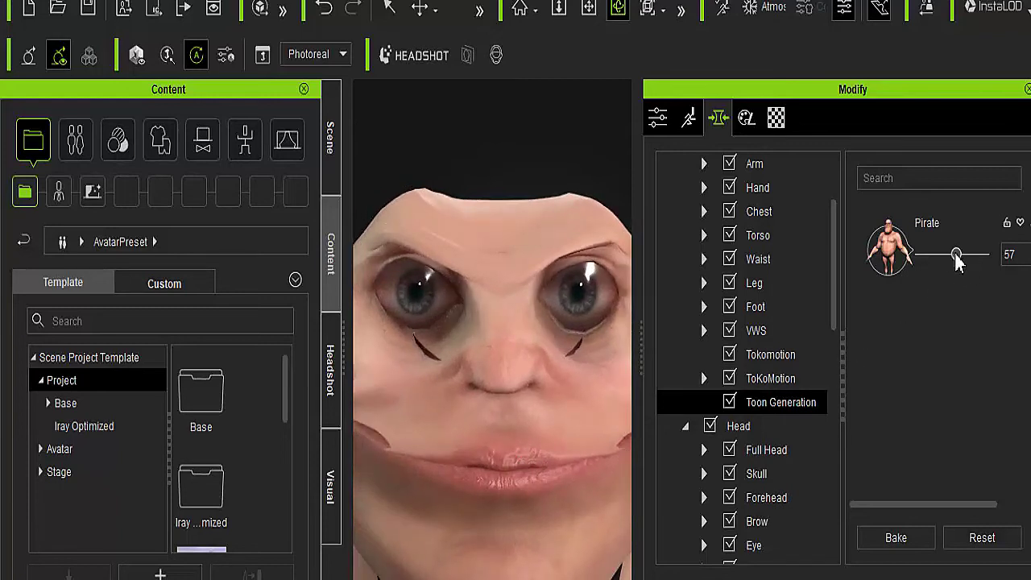
Step: Lower the Pirate morph to 38 and check the head from the opposite side
left_click_drag(959, 264, 948, 266)
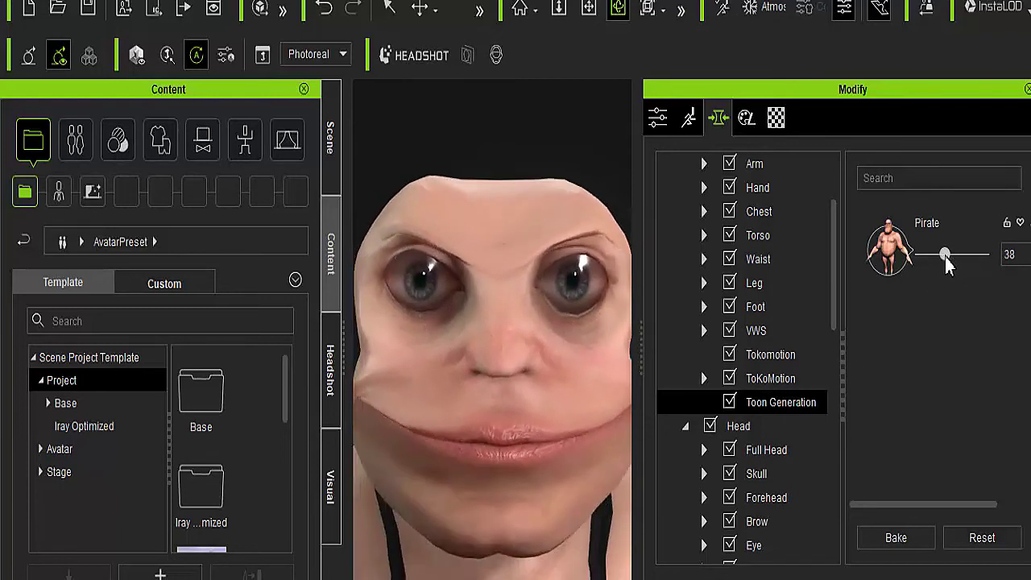
left_click_drag(468, 402, 615, 279)
left_click_drag(473, 514, 483, 405)
scroll(506, 393, "down", 3)
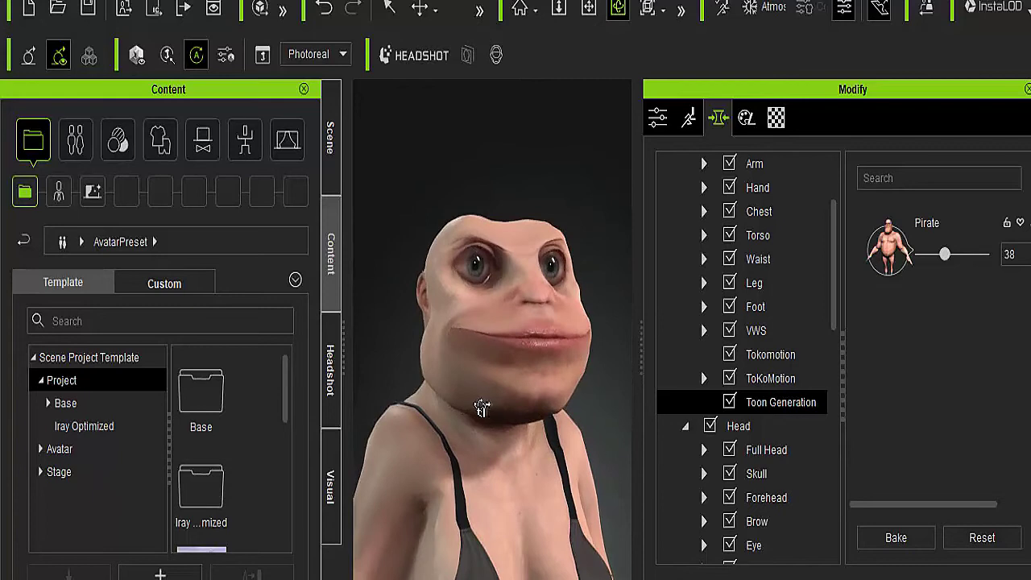
Step: Review the full body of the avatar with the blended Henry and Pirate morphs
left_click(588, 9)
left_click_drag(548, 415, 544, 387)
scroll(545, 386, "down", 4)
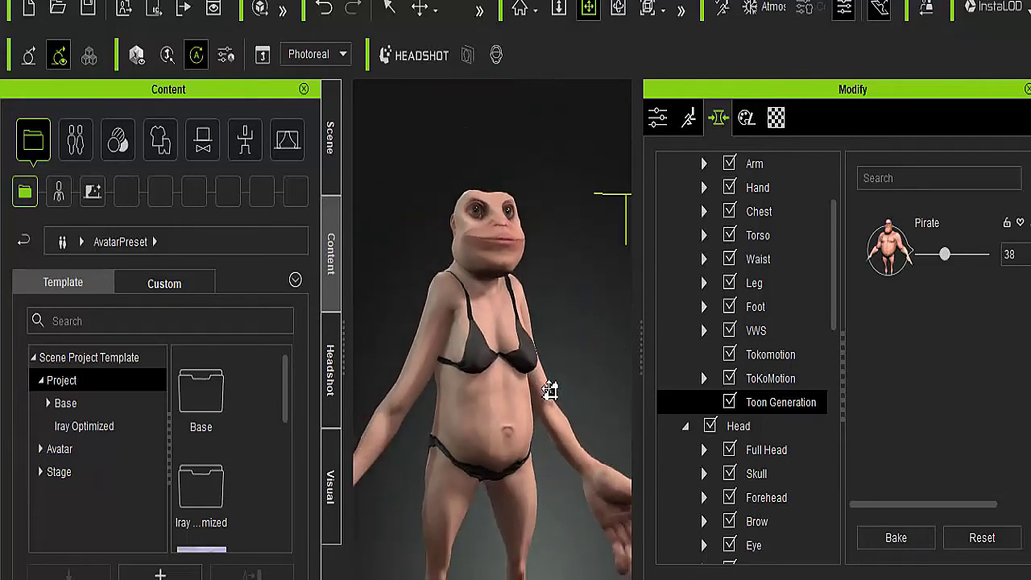
left_click_drag(508, 429, 539, 380)
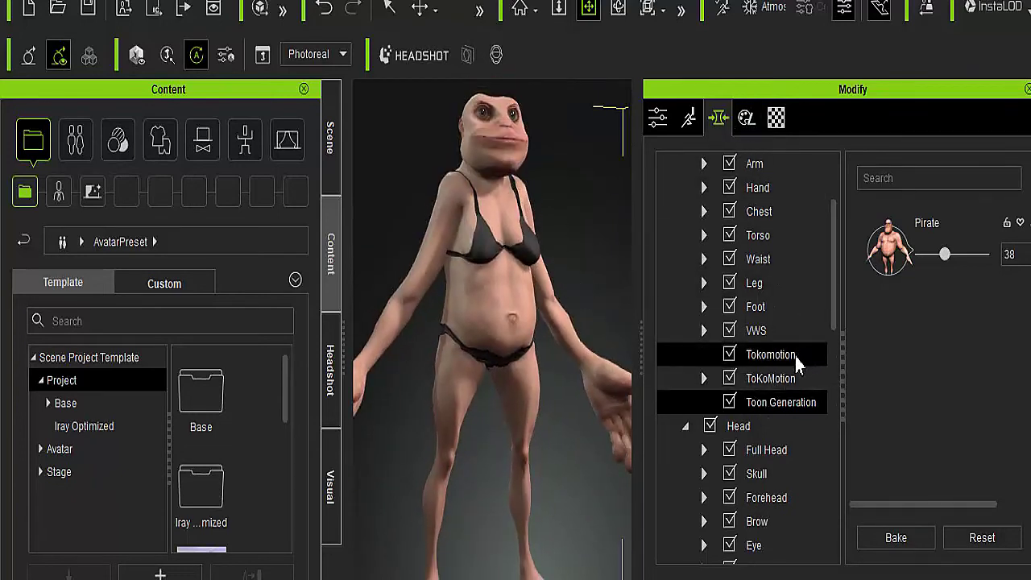
scroll(796, 356, "up", 3)
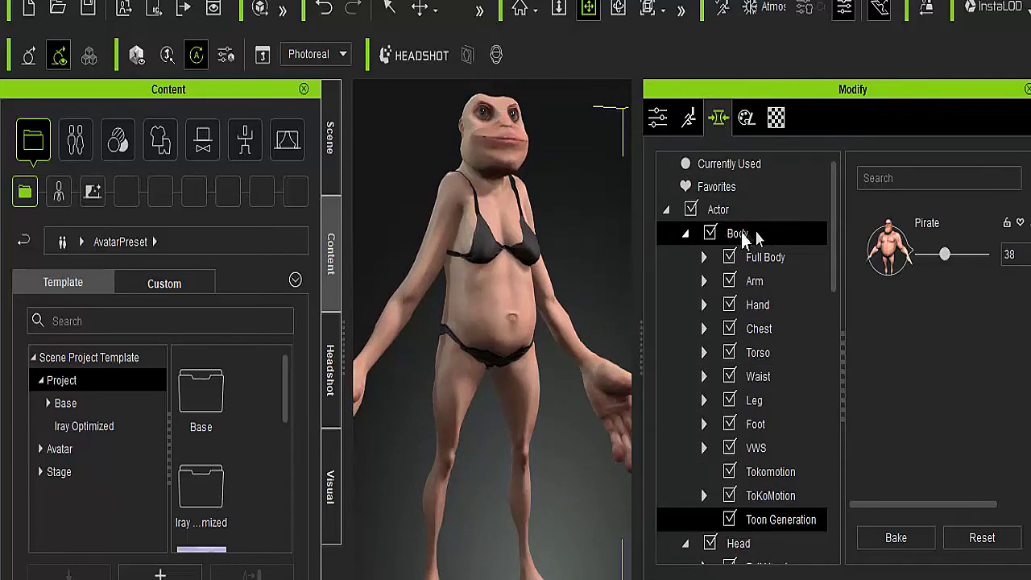
Step: Browse the complete list of Body morphs, including the baby, body tone, bodybuilder and Boris morphs
left_click(743, 230)
scroll(921, 405, "down", 2)
scroll(923, 407, "down", 4)
scroll(920, 411, "down", 1)
scroll(920, 411, "up", 3)
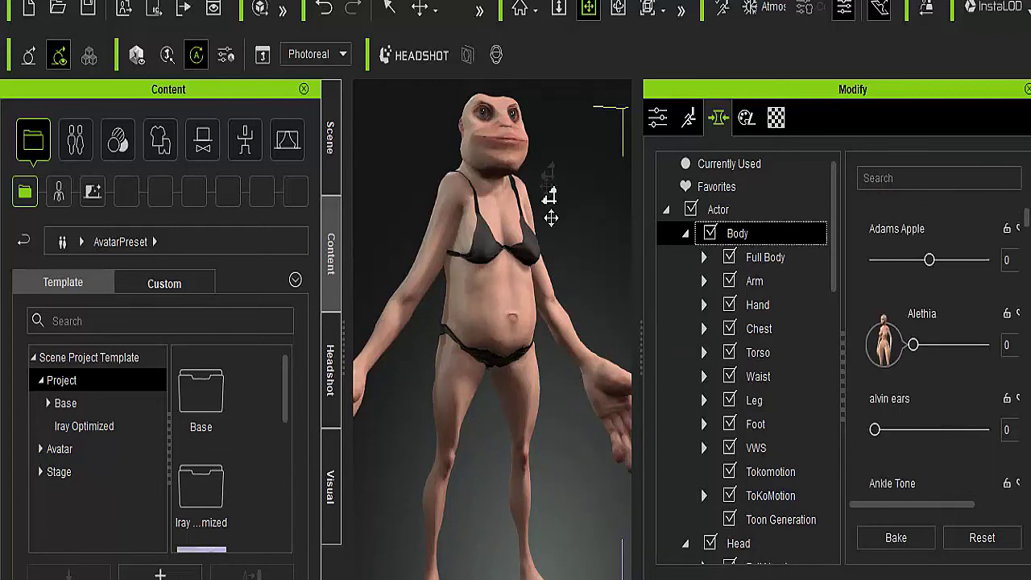
scroll(923, 419, "down", 8)
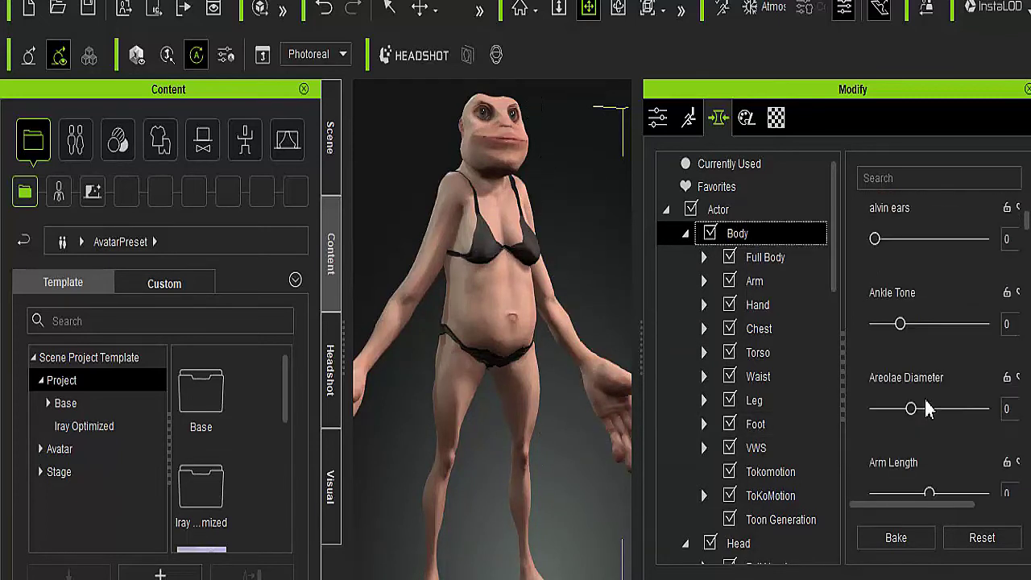
scroll(926, 411, "down", 3)
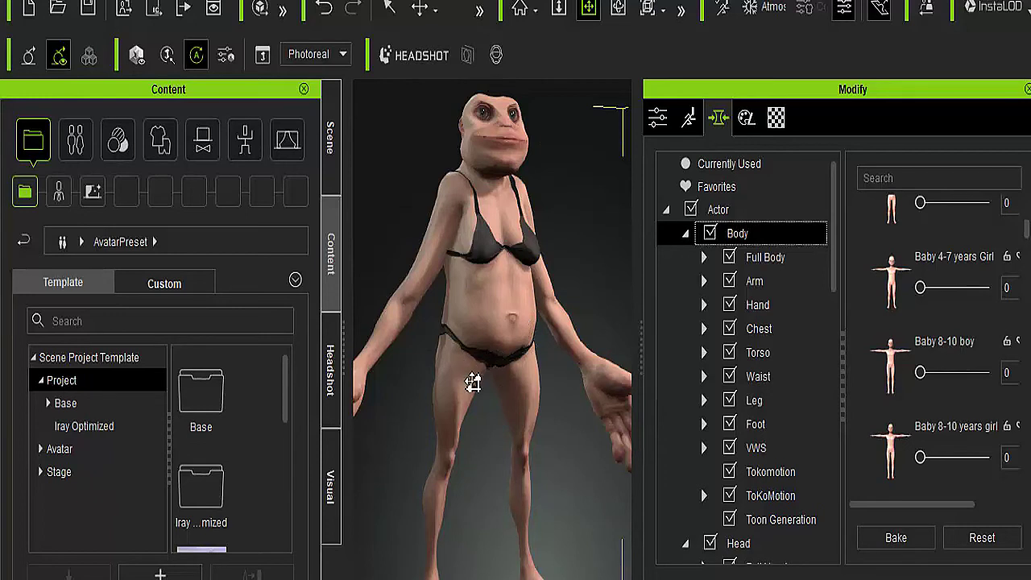
scroll(982, 335, "down", 7)
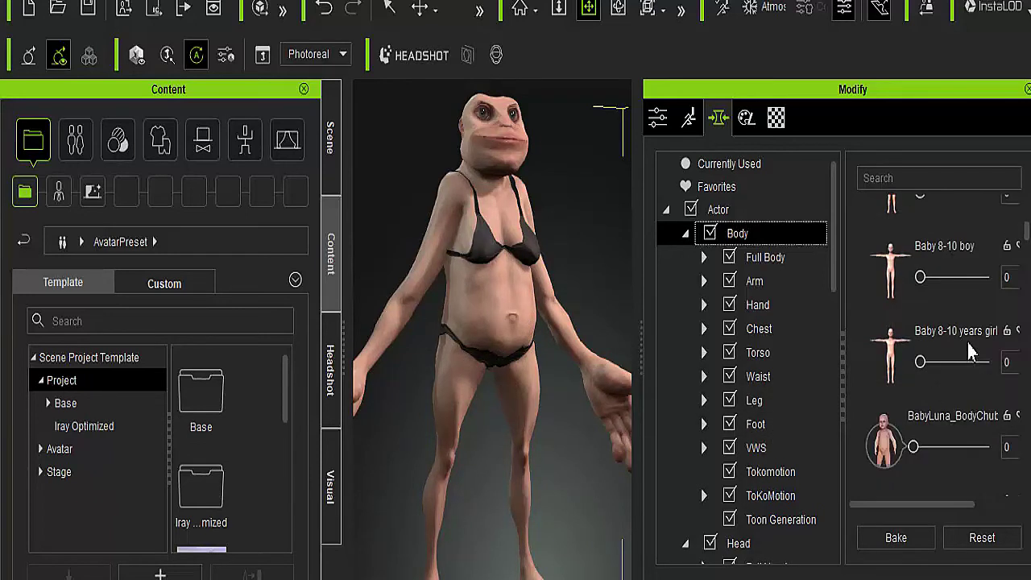
scroll(959, 351, "down", 4)
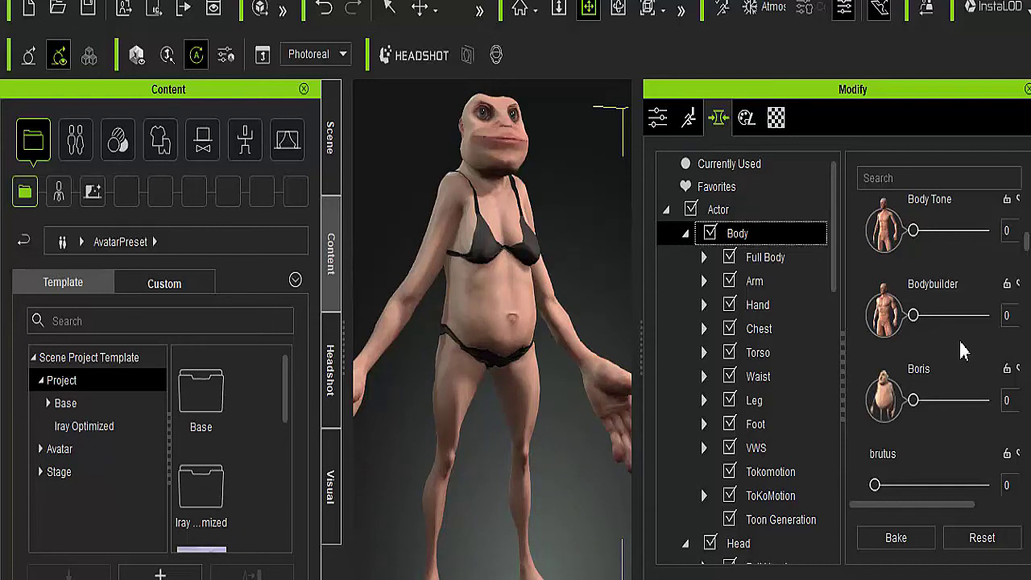
scroll(932, 329, "up", 5)
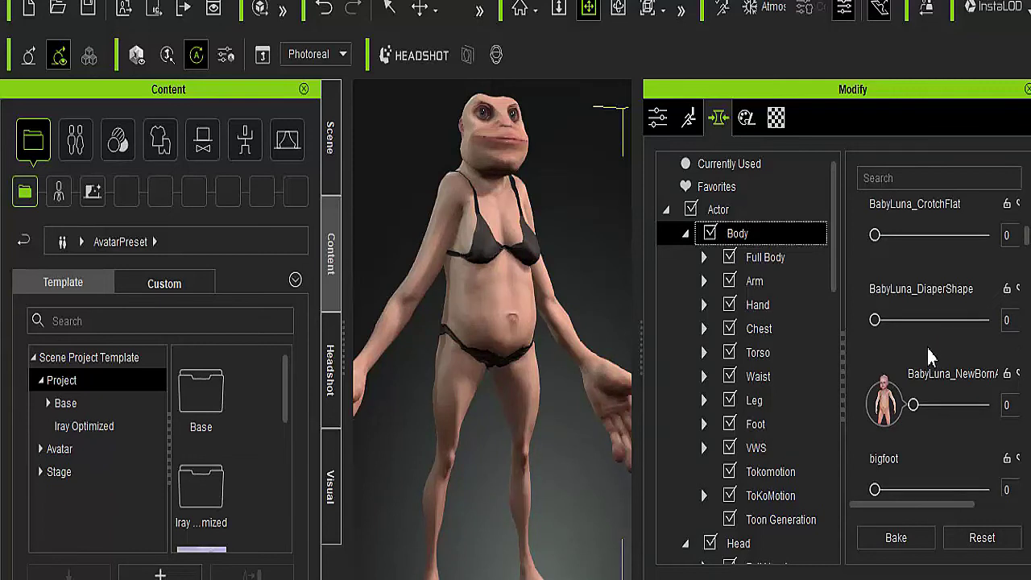
scroll(927, 346, "up", 4)
scroll(927, 354, "up", 1)
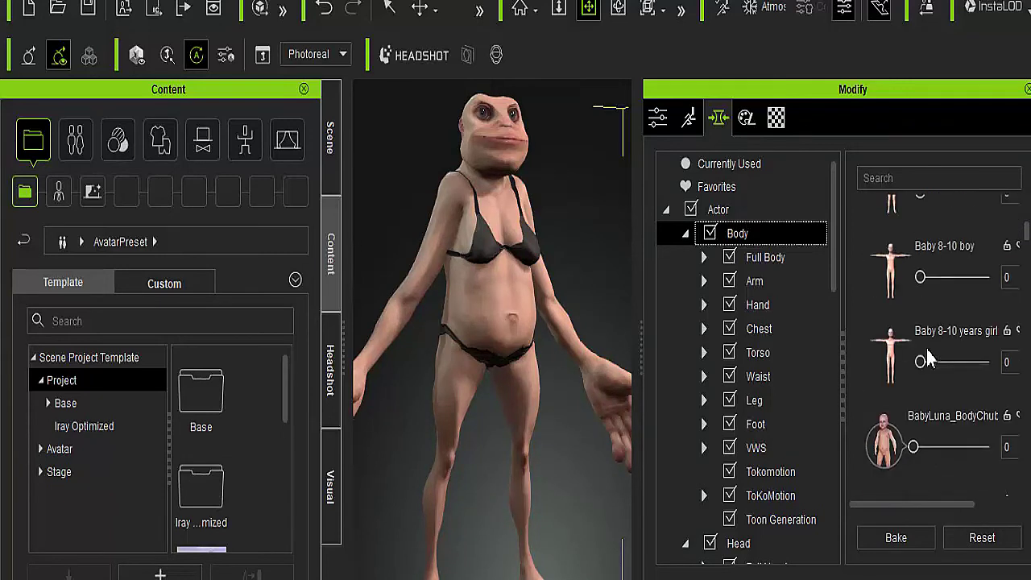
Step: Apply the Baby 8-10 years girl morph at 68 and view the face closely
left_click_drag(921, 363, 970, 365)
scroll(550, 258, "up", 5)
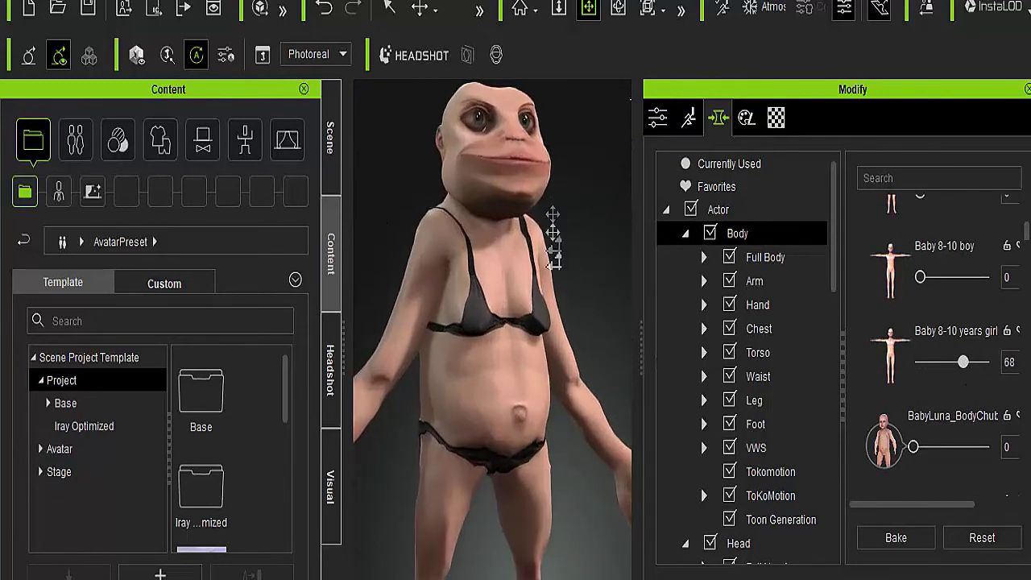
scroll(560, 346, "up", 8)
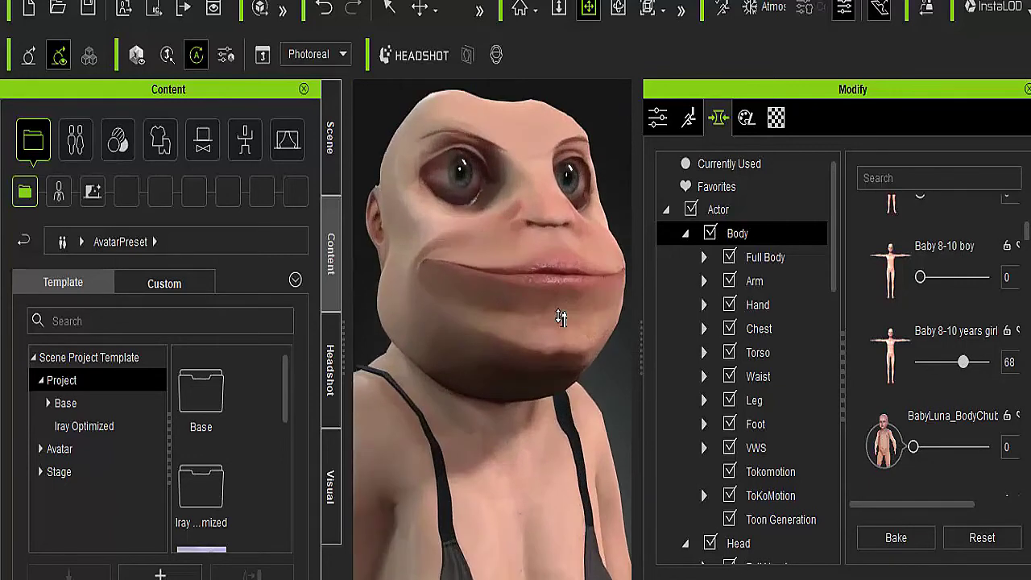
middle_click_drag(562, 318, 534, 421)
scroll(527, 395, "up", 3)
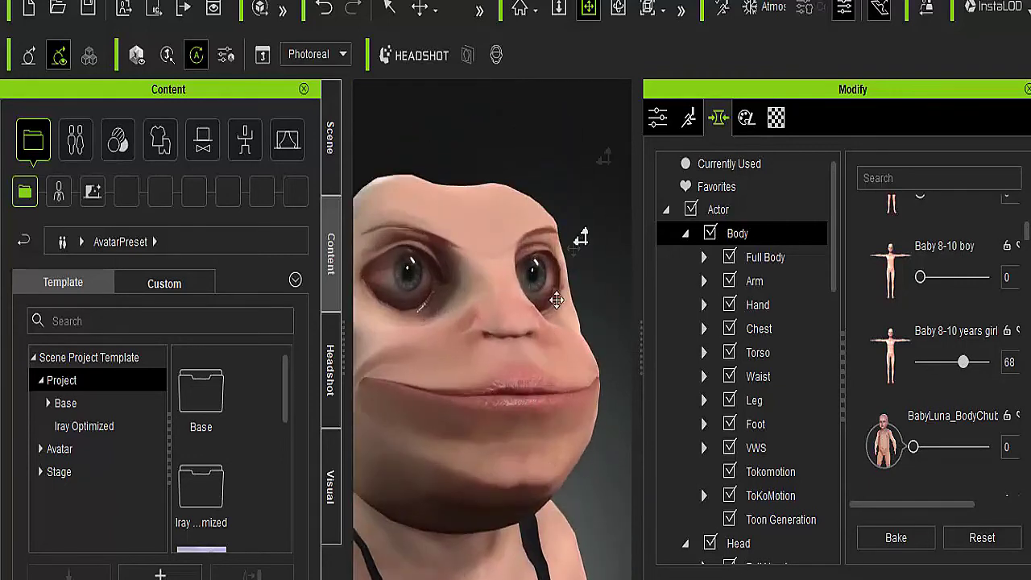
Step: Examine the morphed head from the side, especially the eye, nose and mouth profile
left_click(618, 8)
left_click_drag(459, 326, 592, 421)
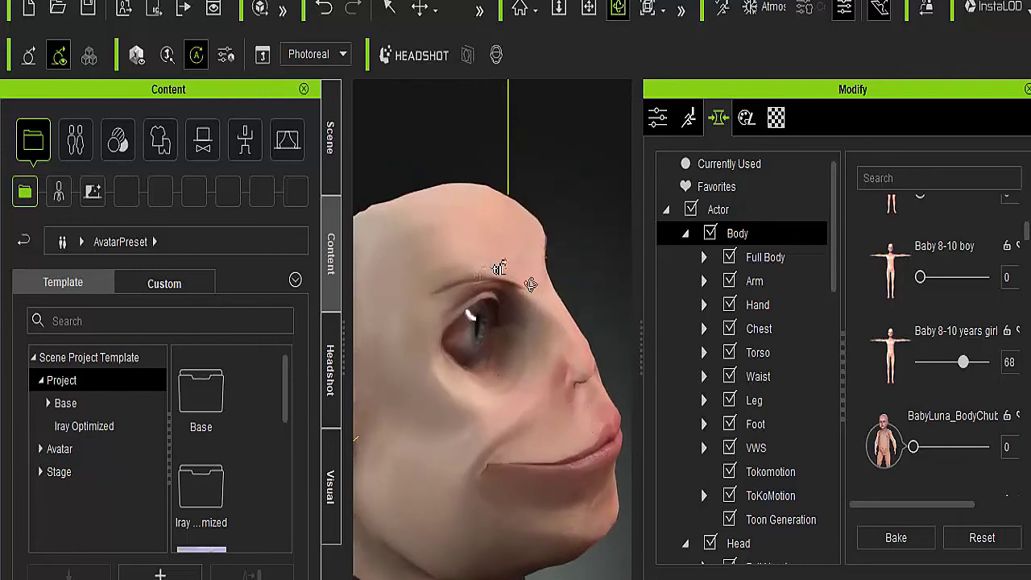
left_click_drag(444, 415, 516, 293)
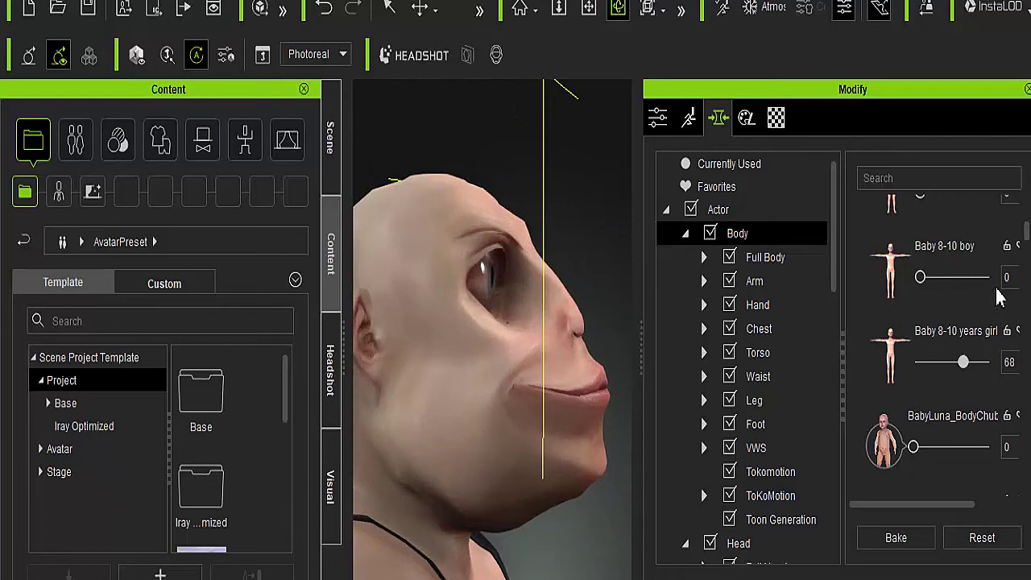
Step: Set the Baby 8-10 years girl morph back to 0 and view the avatar's body
left_click_drag(963, 362, 880, 372)
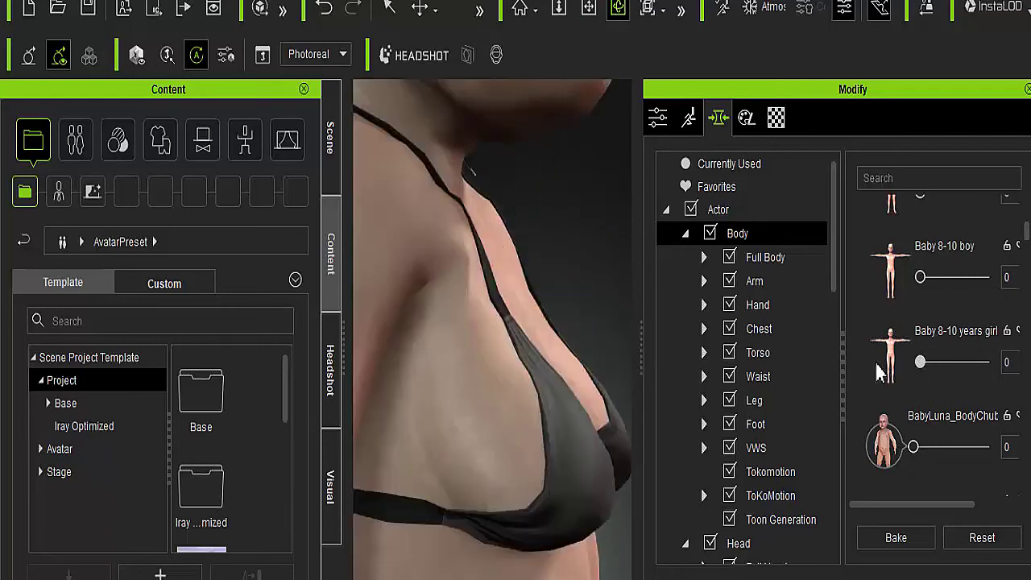
scroll(617, 230, "down", 5)
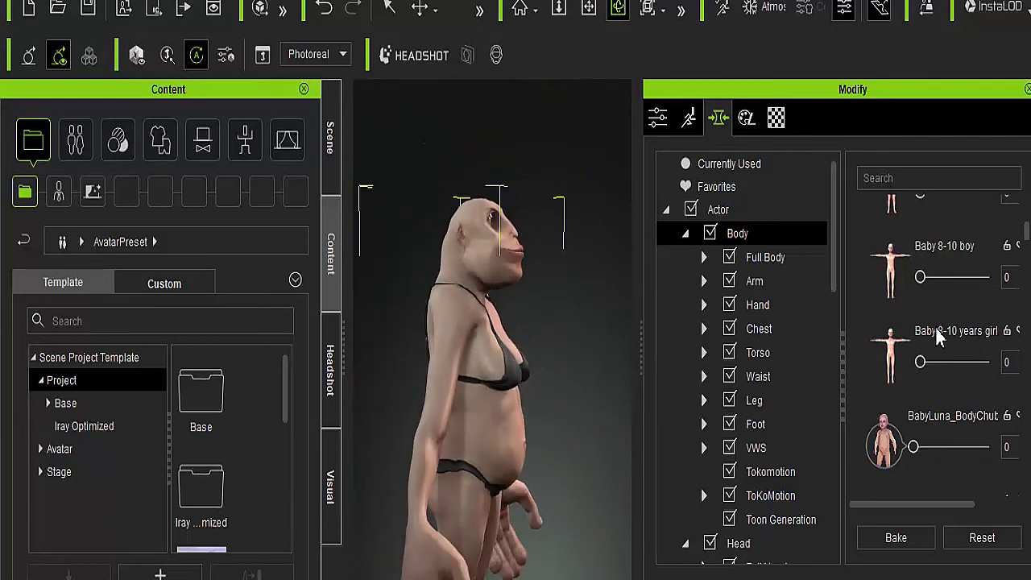
Step: Look through the Body morphs around Bodybuilder, Boris, brutus, Bunny and the bust settings
scroll(937, 339, "down", 7)
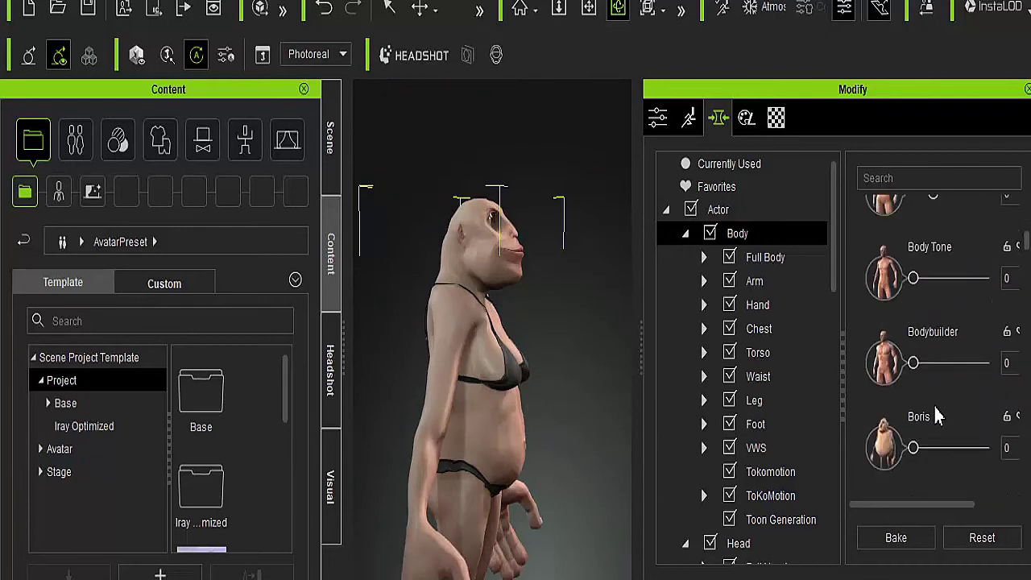
scroll(934, 413, "down", 3)
left_click(935, 407)
left_click(935, 407)
left_click_drag(890, 409, 871, 409)
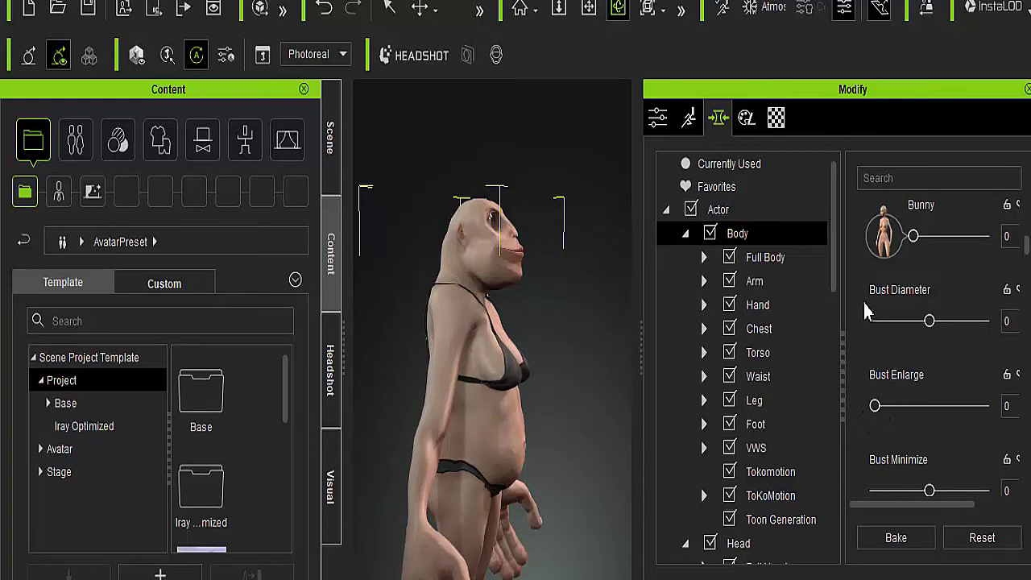
scroll(863, 306, "up", 1)
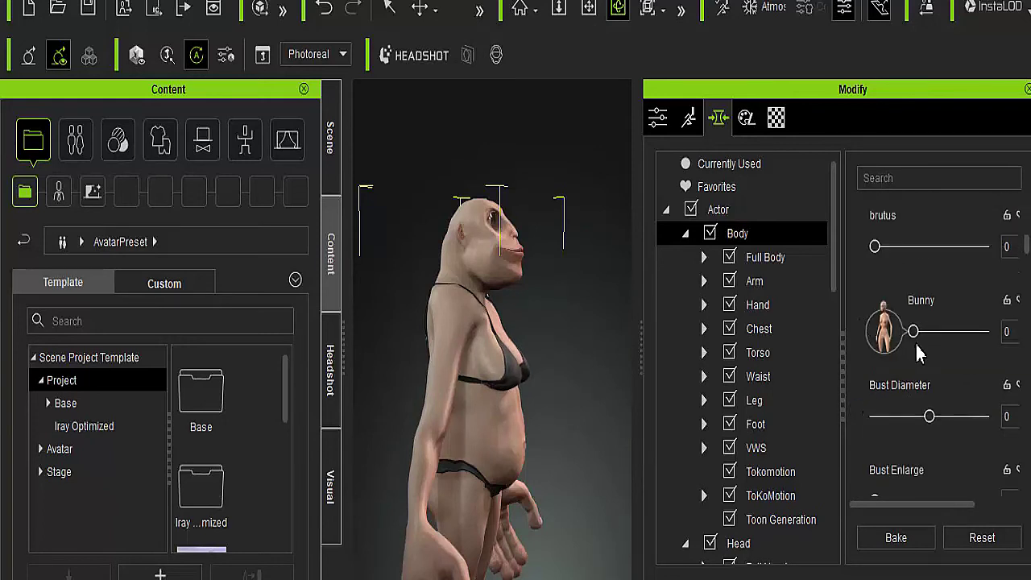
Step: Review the Body morphs from Character Scale through the finger settings, and look over the Head morph categories
scroll(867, 373, "down", 9)
scroll(864, 375, "down", 8)
scroll(854, 419, "down", 4)
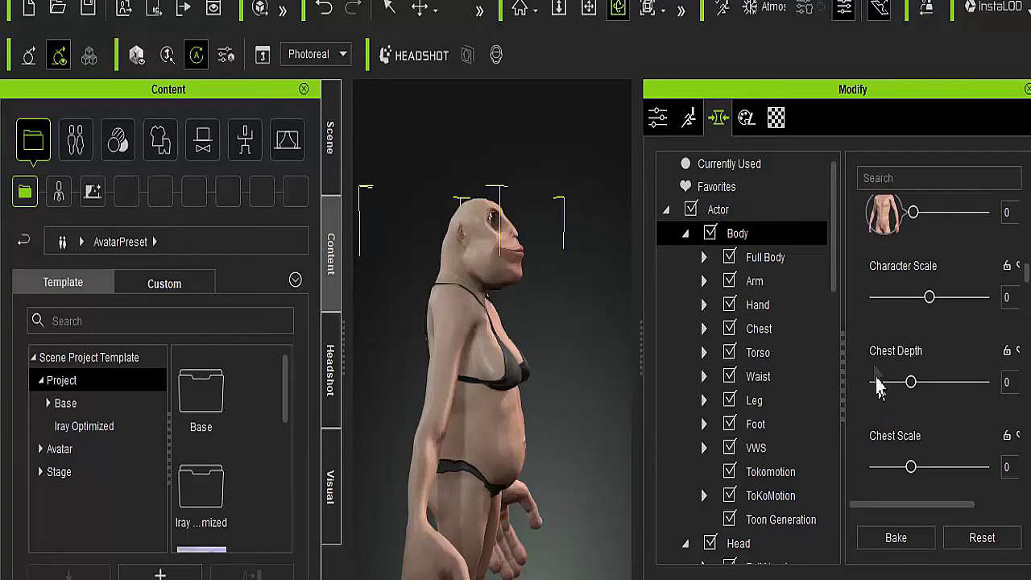
scroll(876, 380, "up", 1)
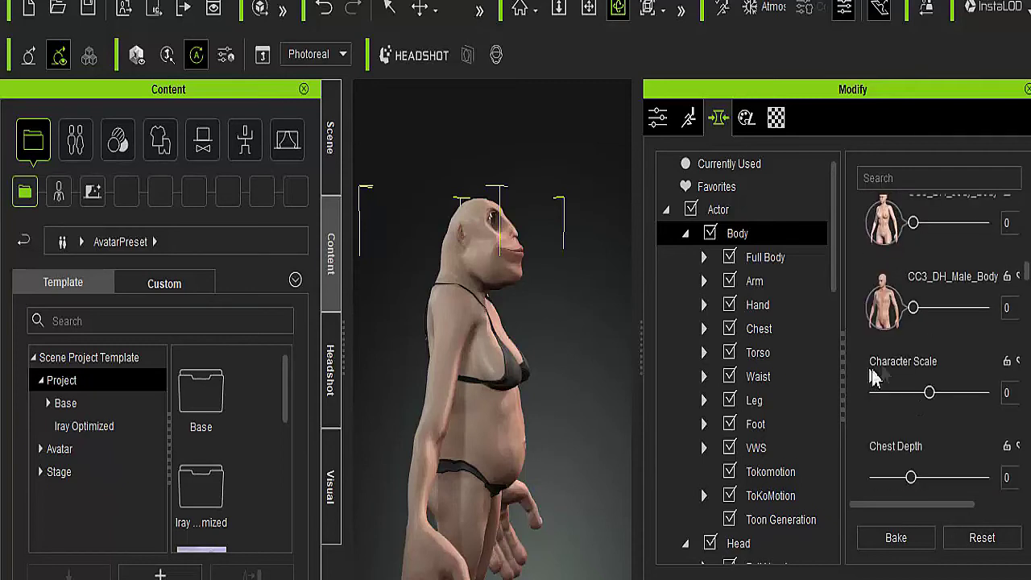
scroll(877, 381, "down", 4)
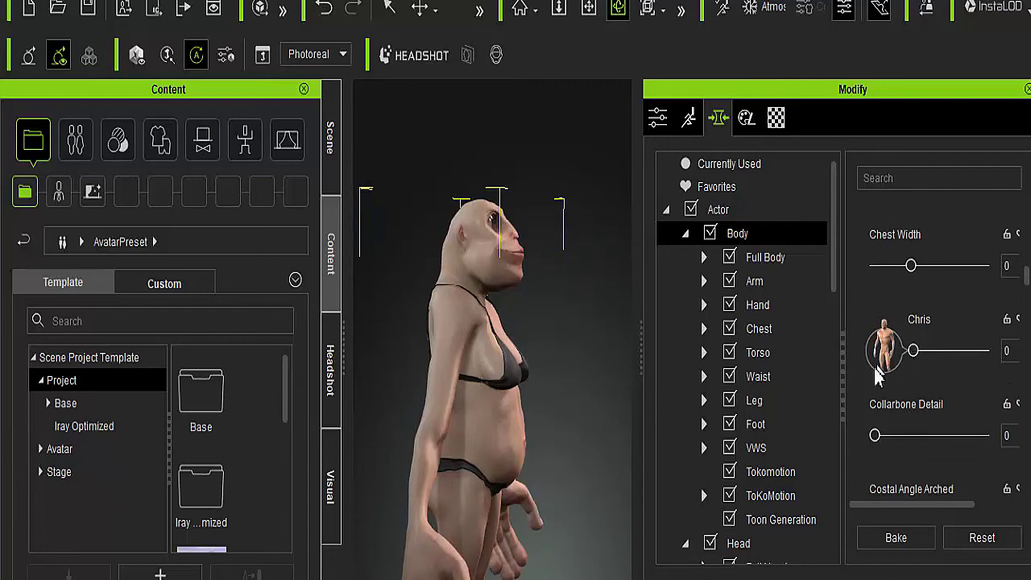
scroll(886, 379, "down", 6)
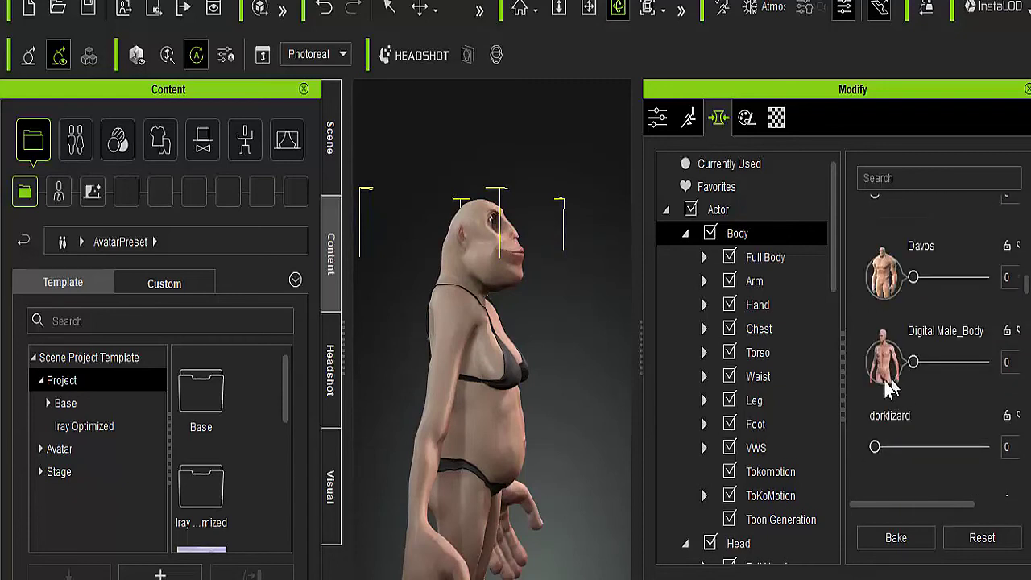
scroll(885, 395, "down", 5)
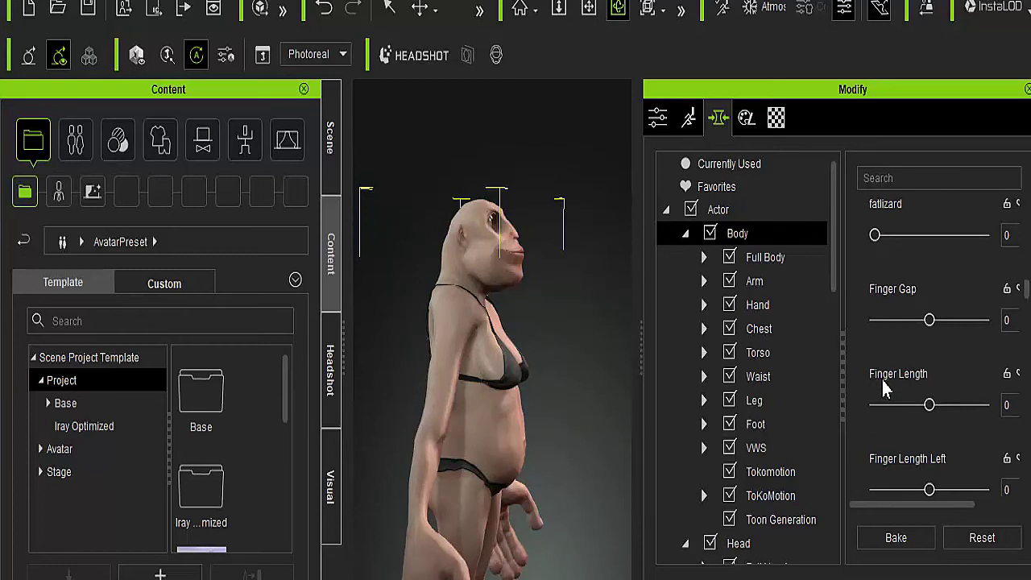
right_click_drag(546, 330, 406, 301)
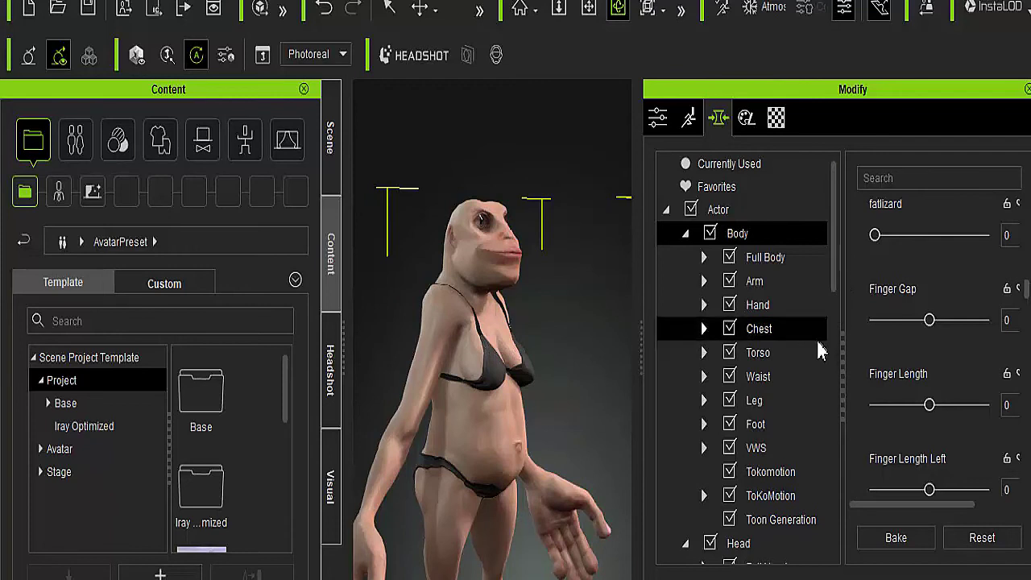
left_click_drag(836, 251, 846, 328)
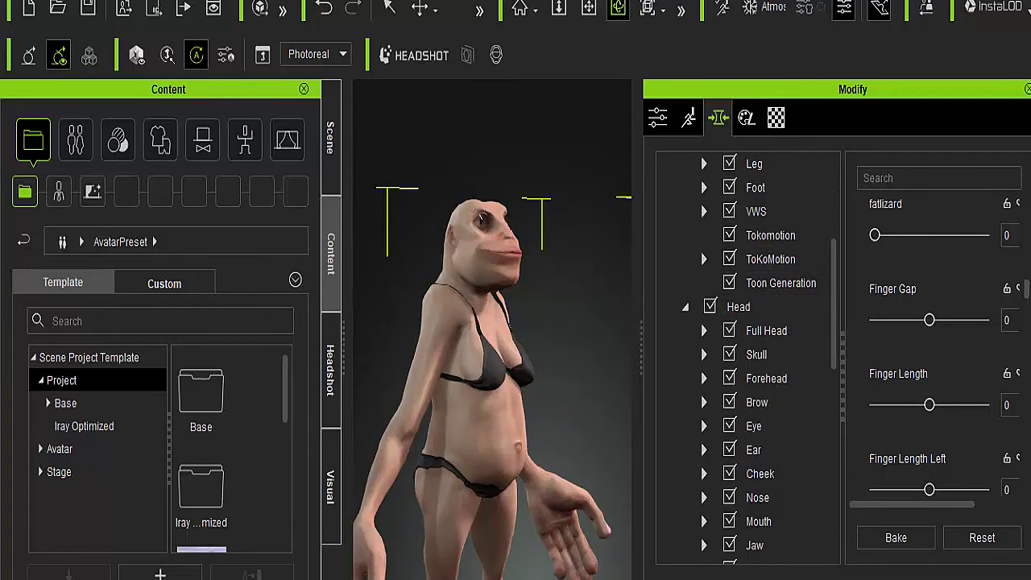
Step: Switch to the Firefox browser and show the header of the StudioToKoMotion YouTube channel
mouse_move(689, 576)
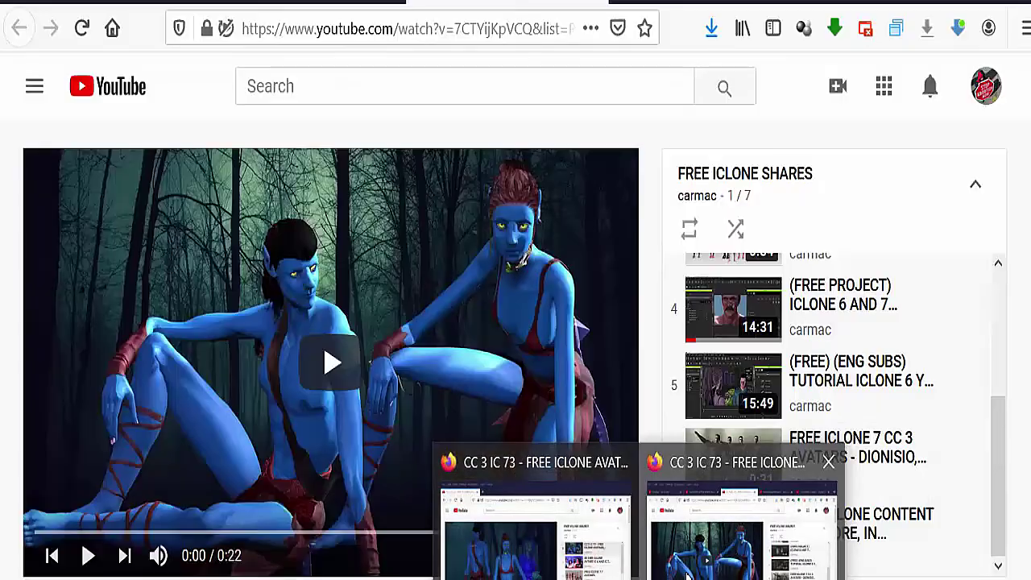
left_click(693, 556)
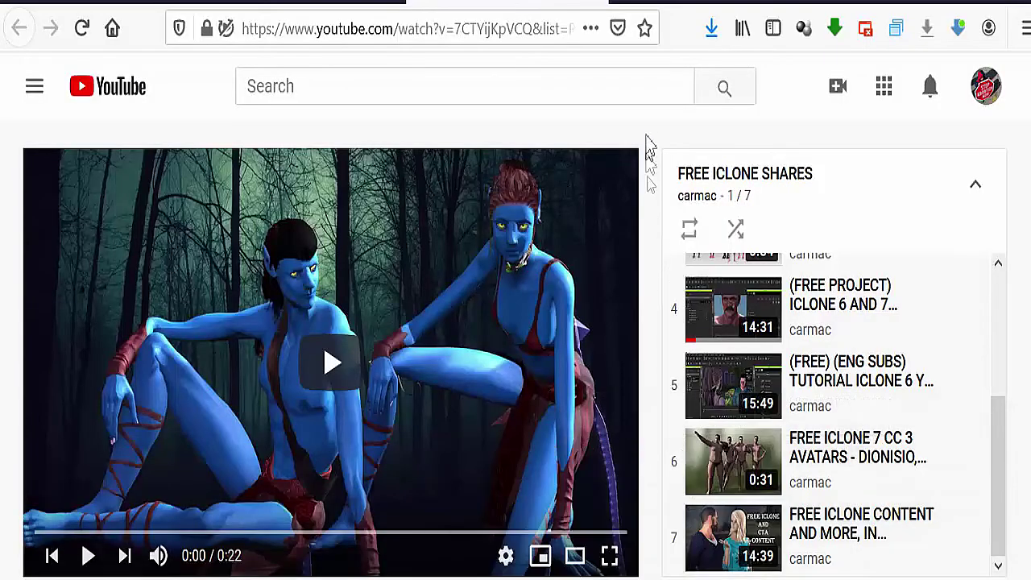
left_click(658, 11)
scroll(546, 323, "up", 10)
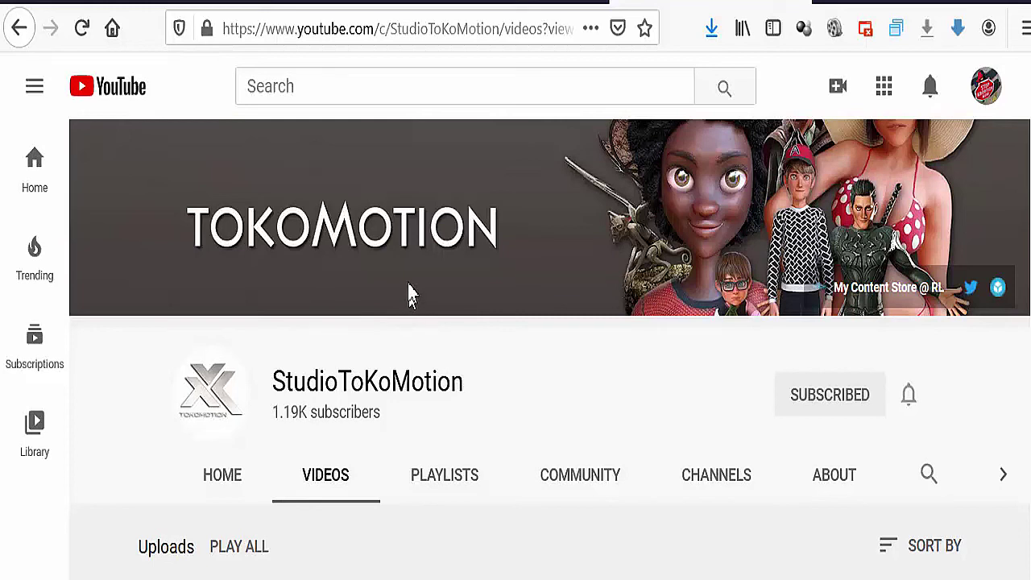
Step: Search YouTube for TOKOMOTION and look through the results
left_click(349, 88)
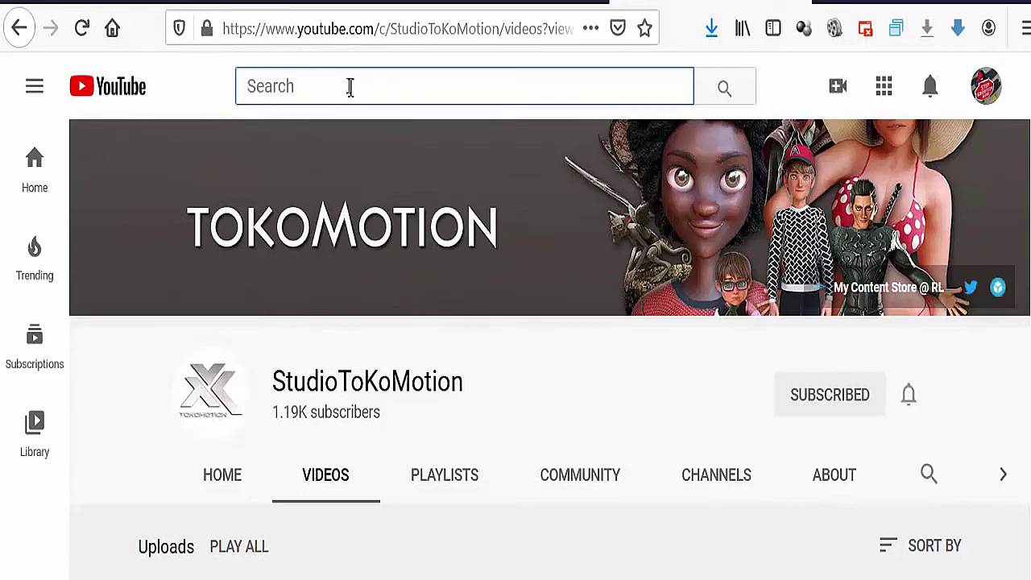
type("TOKOMOTION")
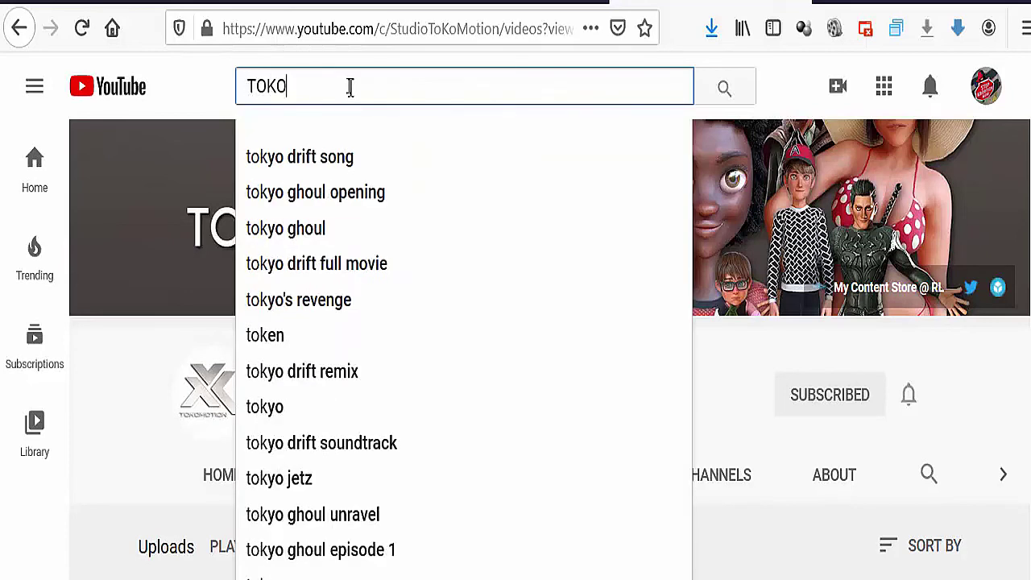
key("Return")
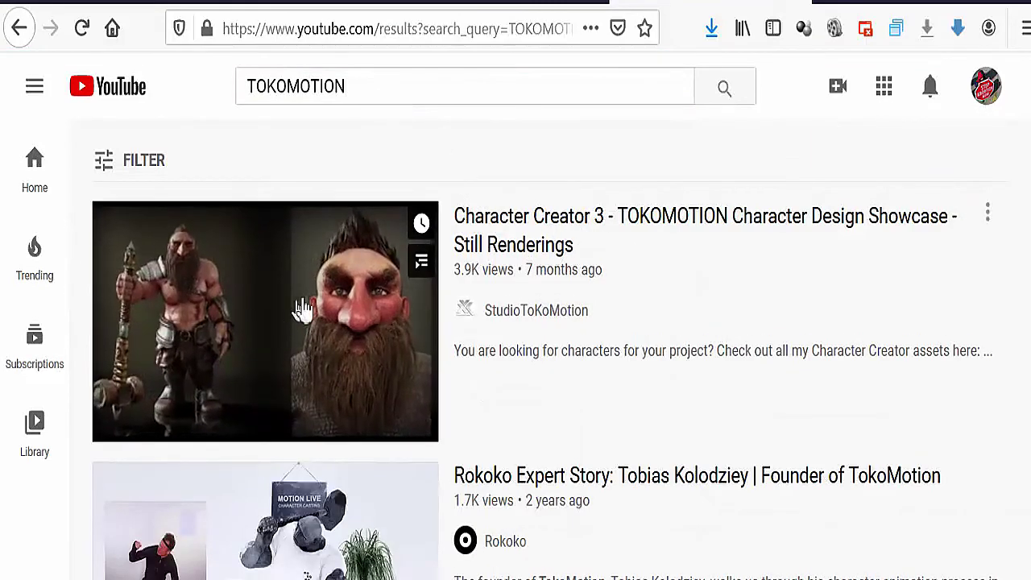
scroll(299, 310, "down", 3)
scroll(323, 312, "up", 3)
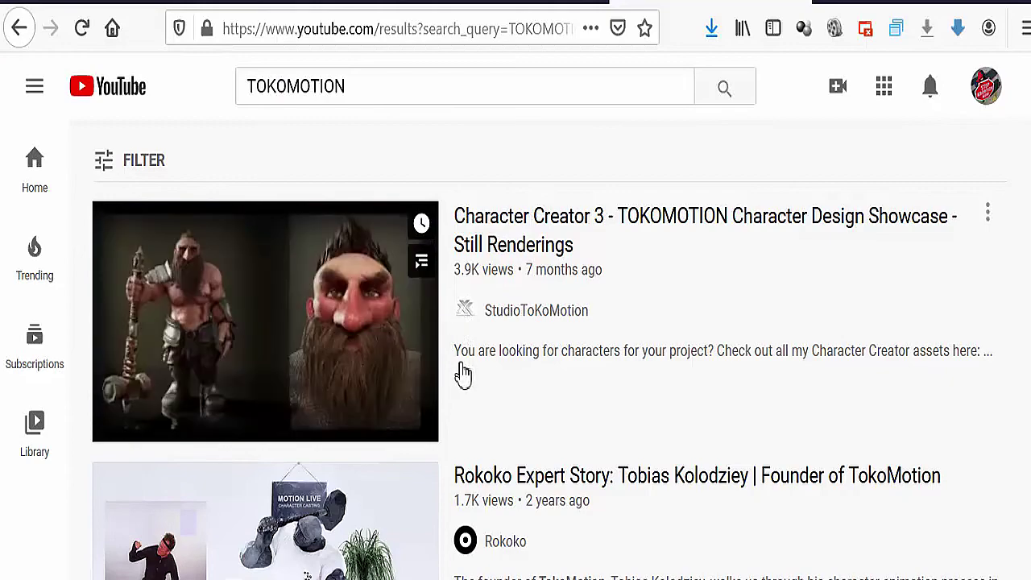
scroll(461, 377, "down", 8)
scroll(437, 388, "up", 8)
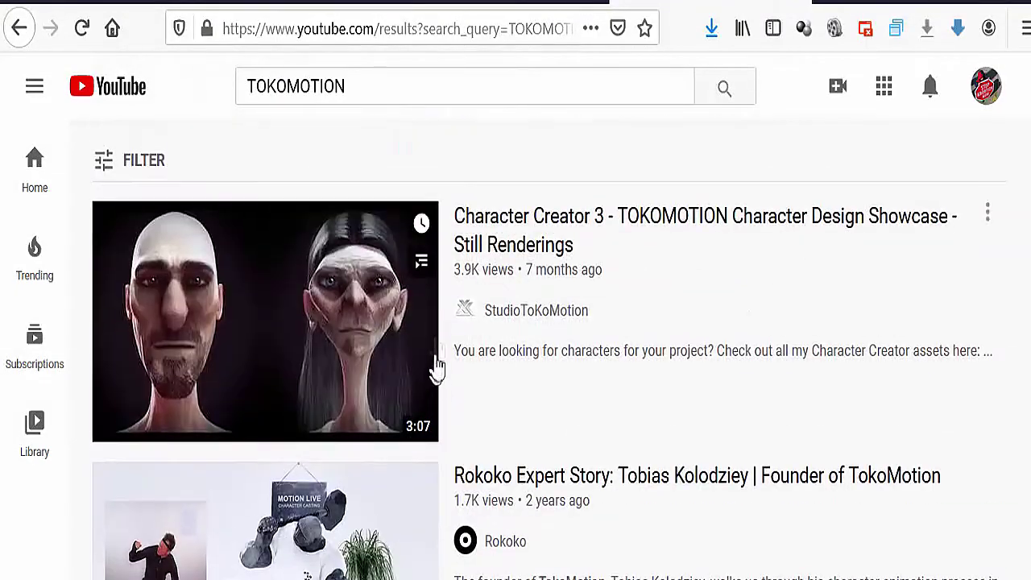
Step: Open the Character Creator 3 TOKOMOTION Character Design Showcase video and go to the channel that published it
left_click(551, 284)
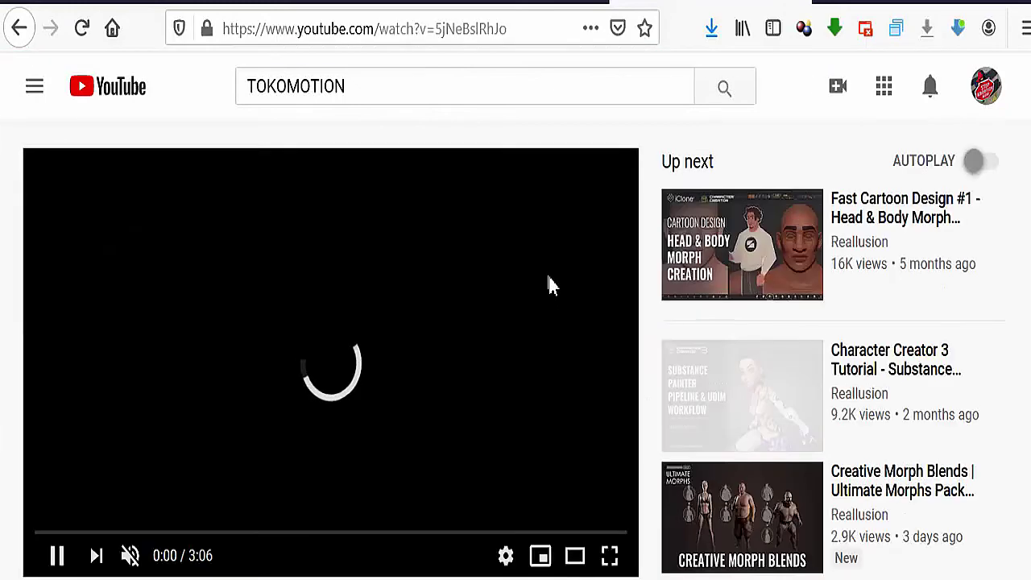
scroll(355, 343, "down", 5)
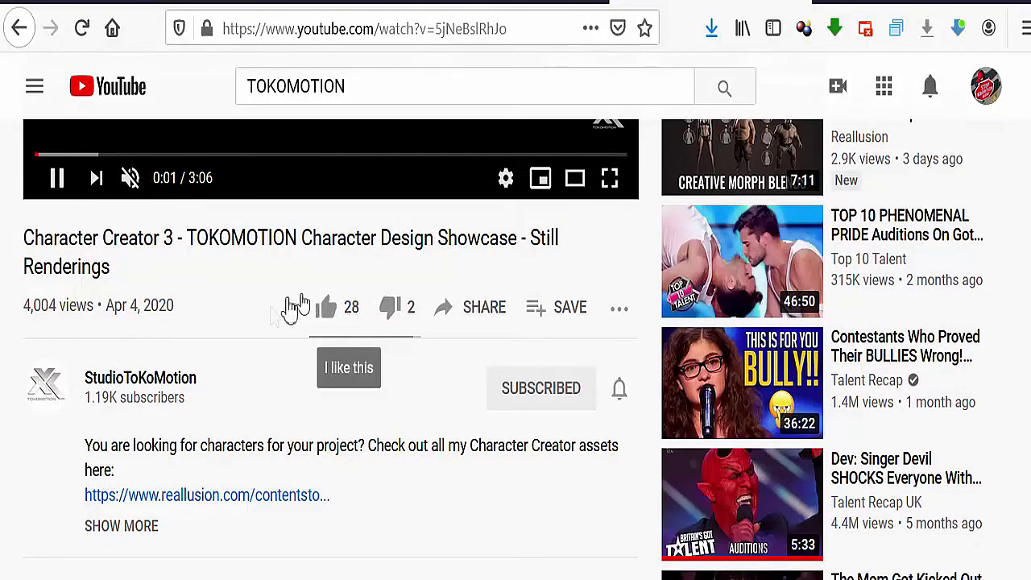
left_click(181, 394)
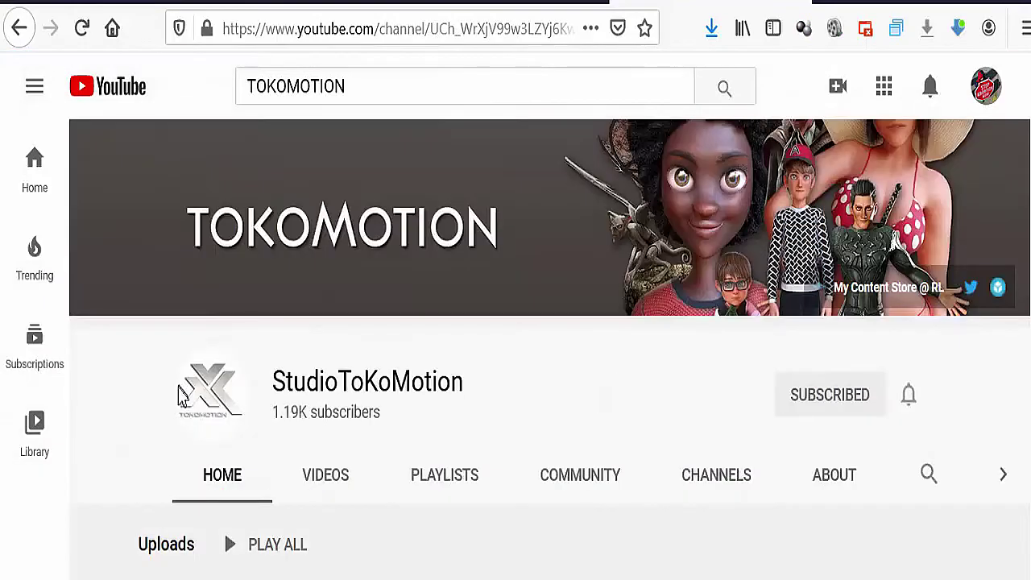
Step: Look through the StudioToKoMotion channel's uploads, playlists and popular uploads
scroll(410, 306, "down", 5)
scroll(521, 334, "down", 4)
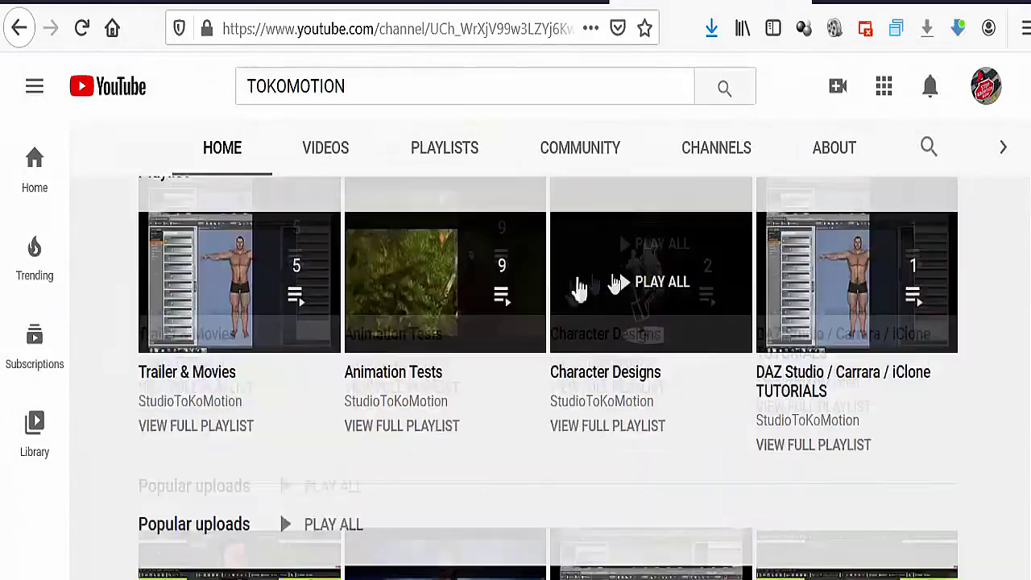
scroll(530, 302, "down", 3)
scroll(570, 302, "up", 6)
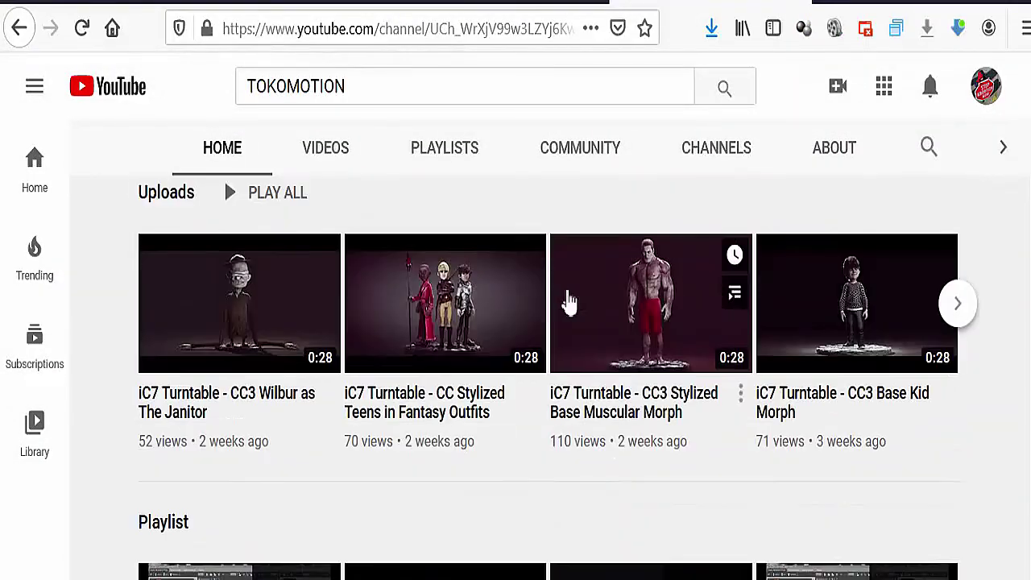
scroll(427, 307, "down", 6)
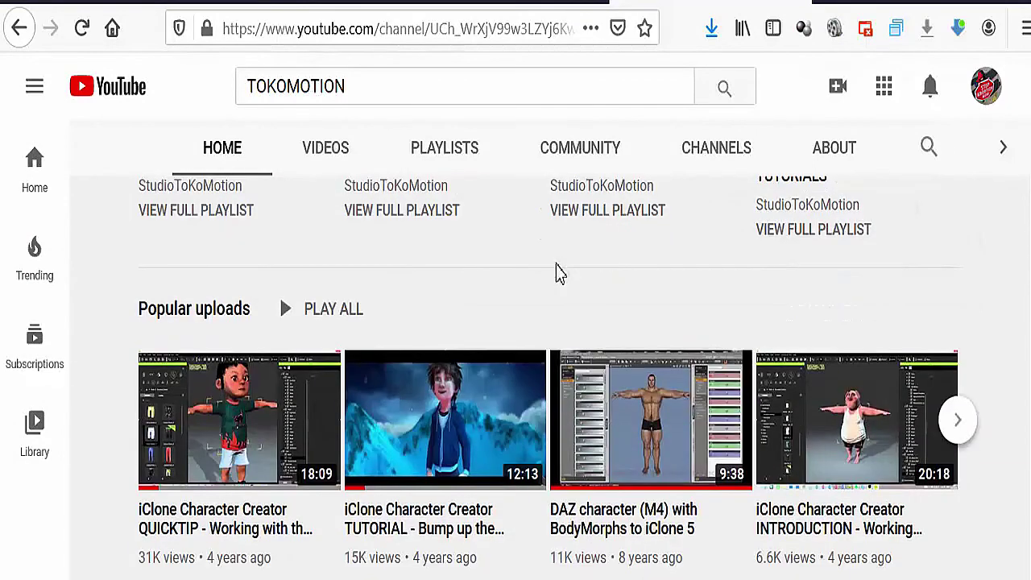
mouse_move(851, 403)
left_click(806, 547)
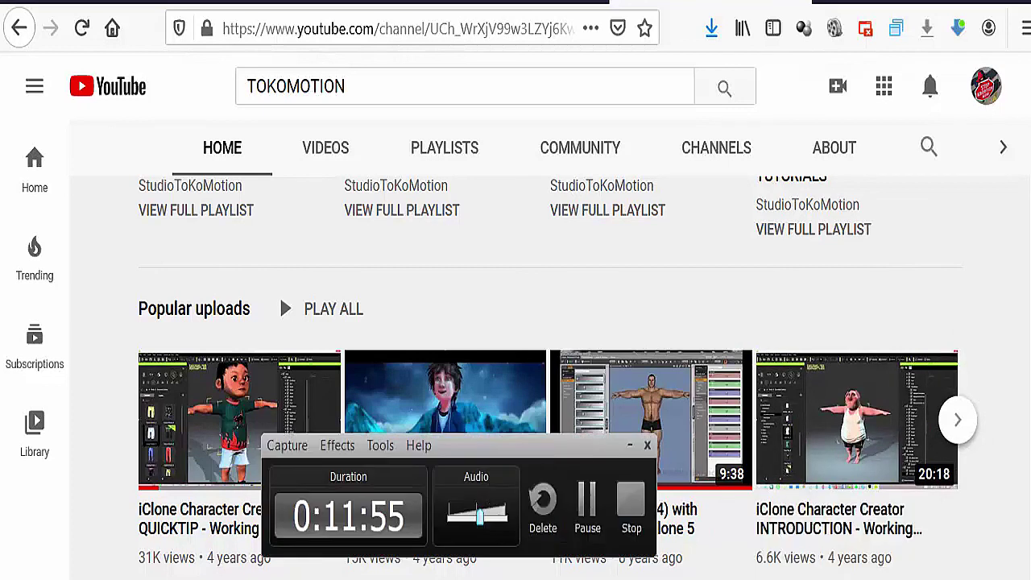